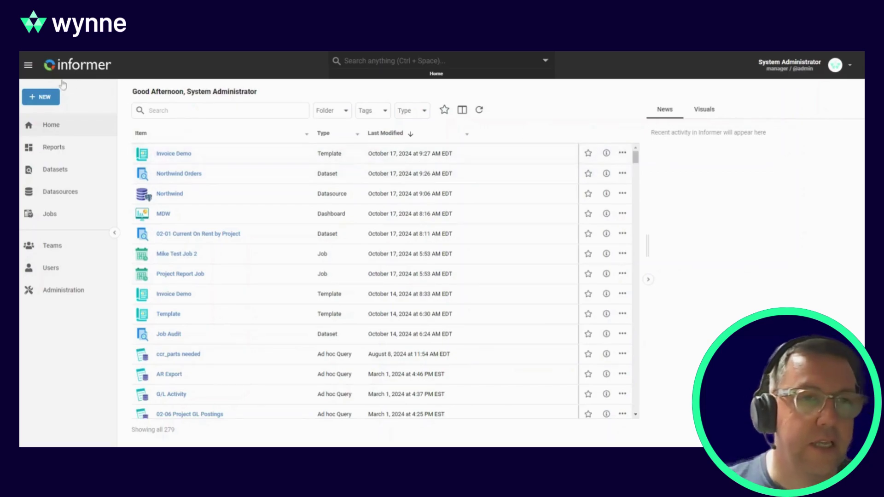
Step: Examine the report, dataset and datasource types that can be created as new items
click(51, 100)
mouse_move(117, 116)
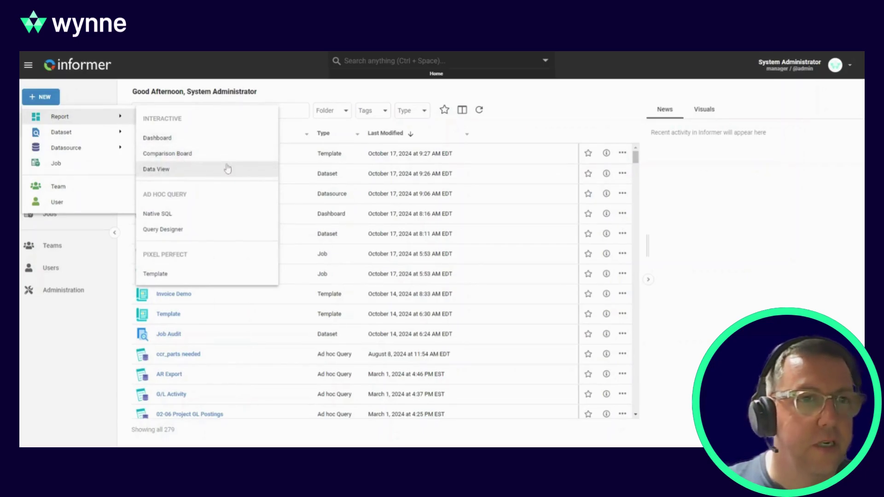
mouse_move(118, 136)
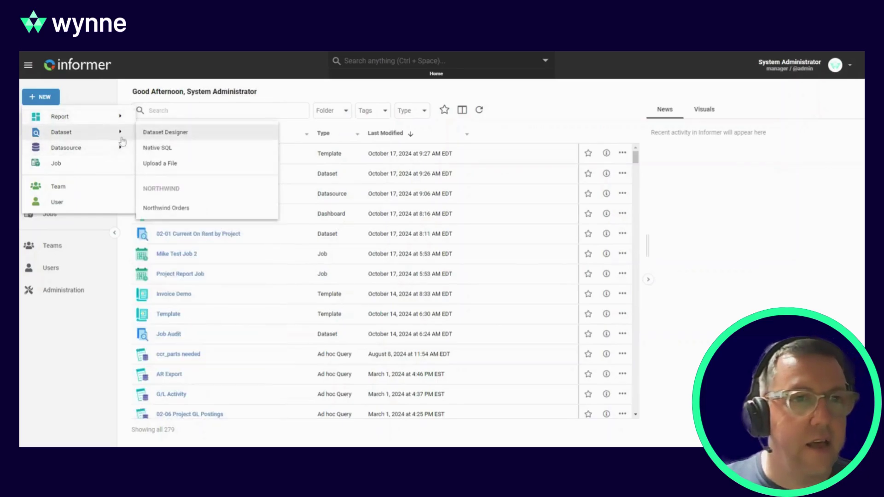
mouse_move(98, 148)
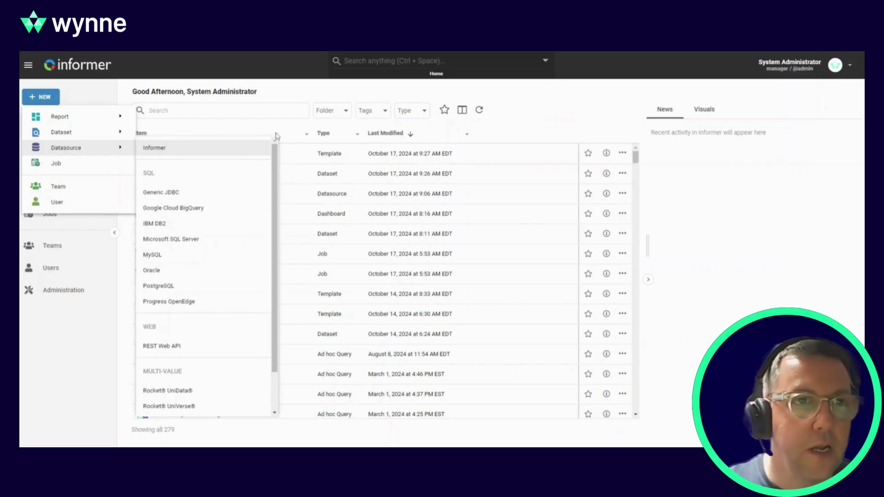
click(109, 92)
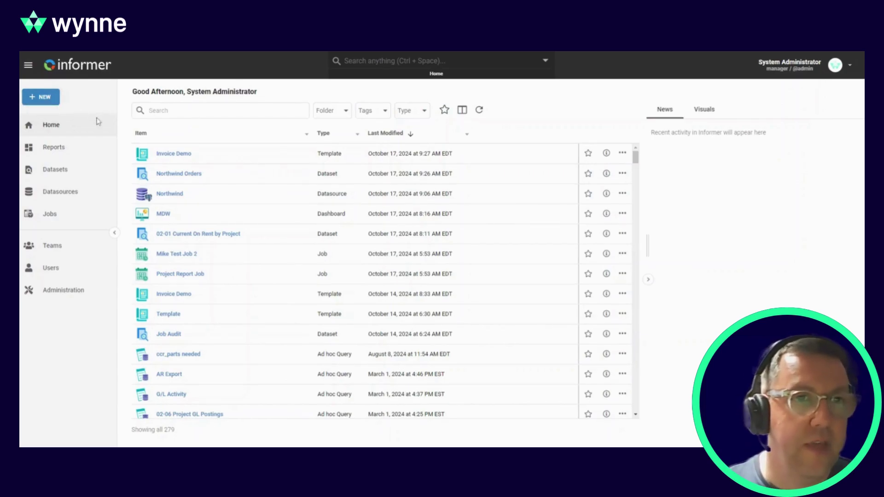
click(46, 98)
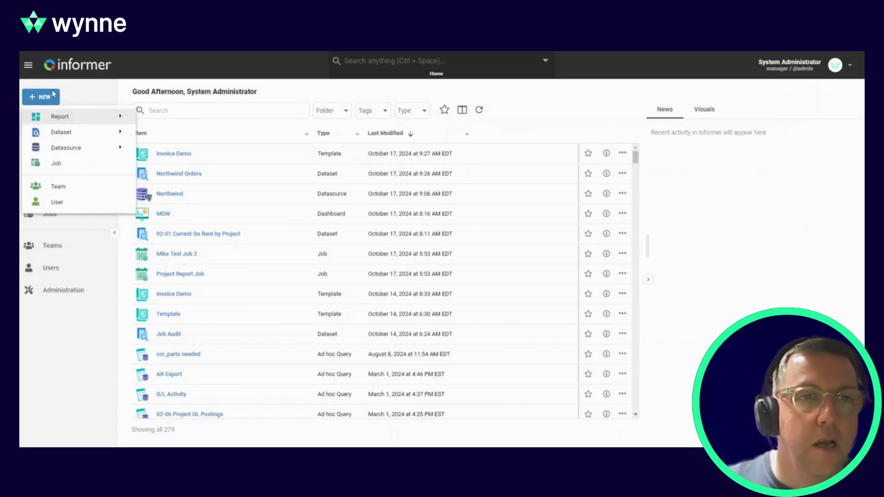
click(108, 96)
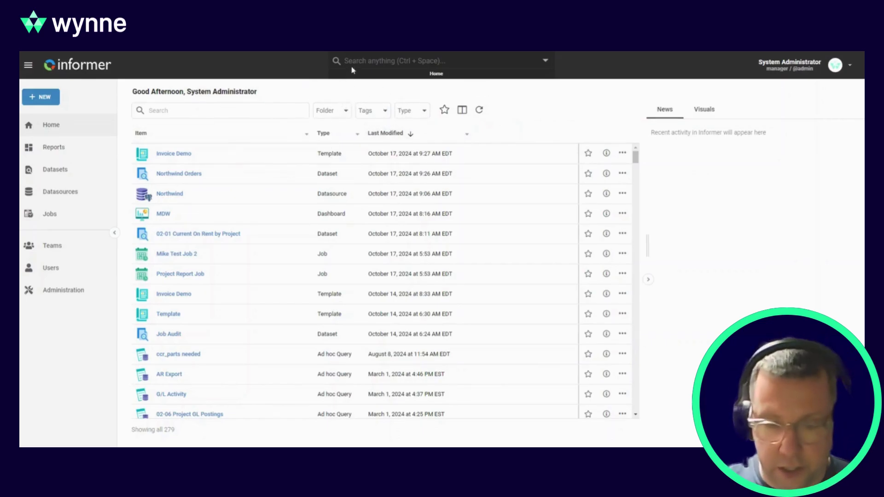
Step: Search the whole system for "Invoice demo", broaden the search to "Invoice" and browse the matches
text(Invoice)
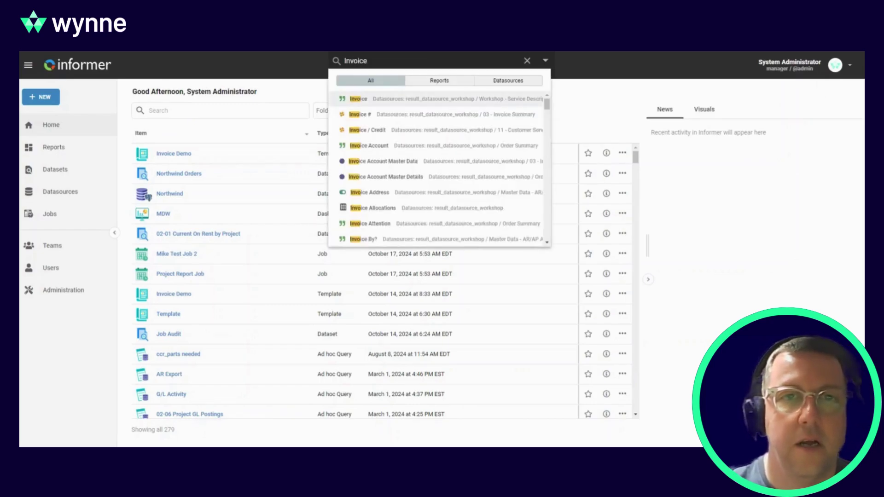
text( demo)
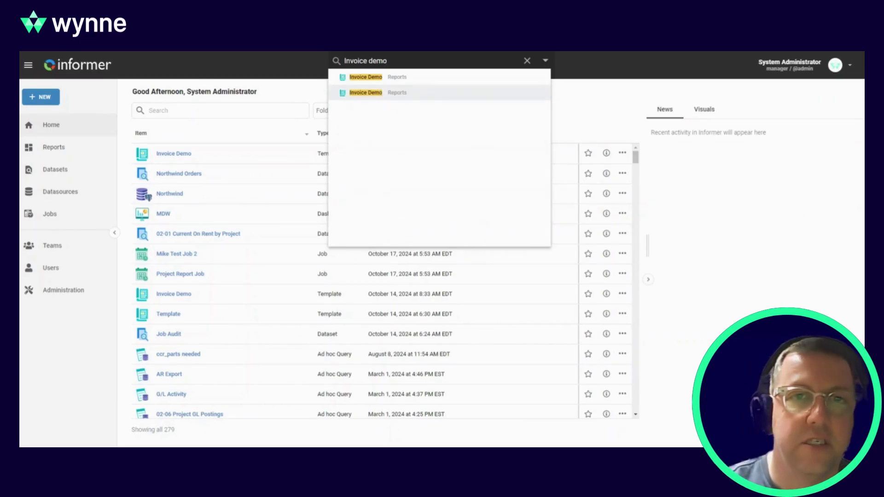
key(BackSpace)
key(BackSpace)
key(BackSpace)
key(BackSpace)
key(BackSpace)
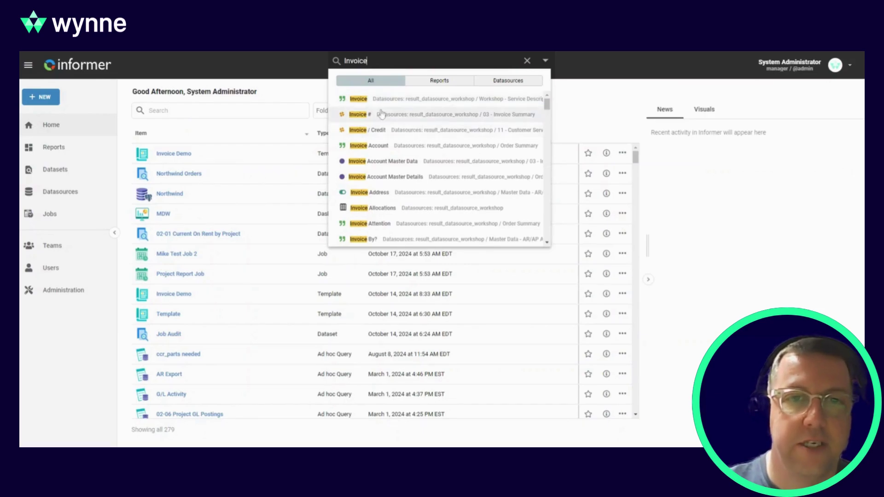
scroll(400, 141, down, 1)
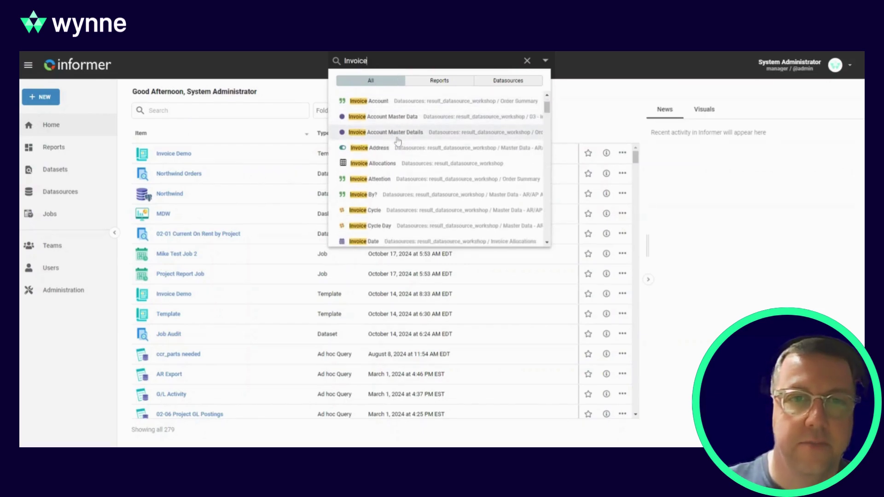
scroll(399, 137, down, 2)
scroll(400, 137, up, 3)
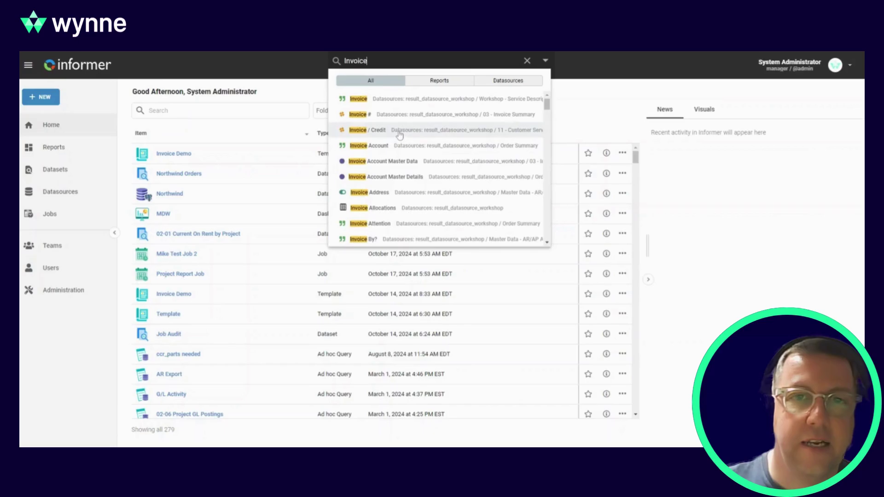
Step: Limit the global search matches to reports and to datasources, return to all matches and clear the search
click(446, 86)
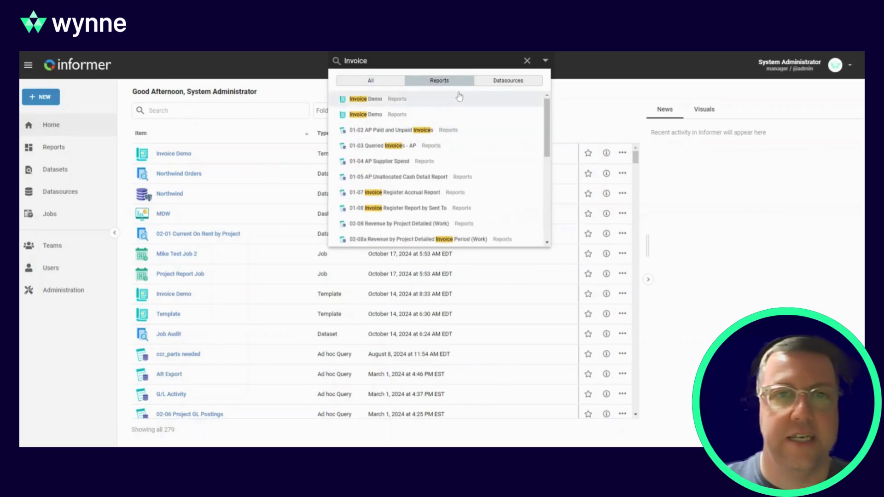
click(497, 89)
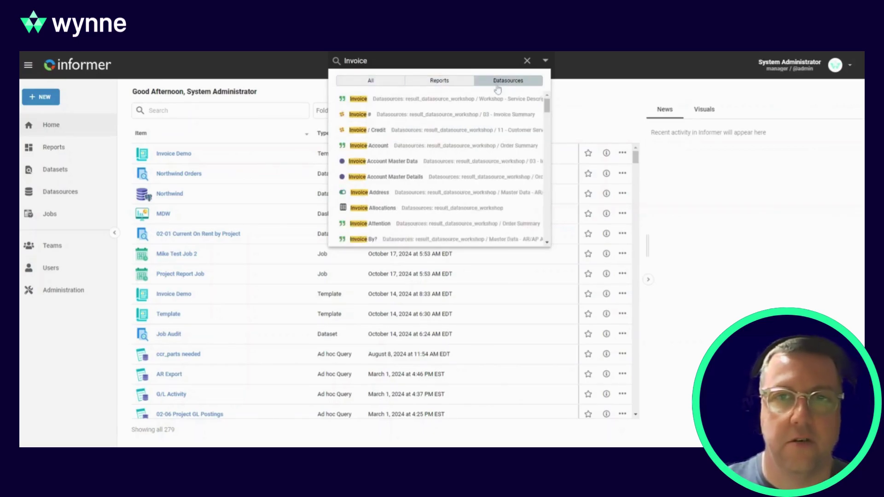
click(374, 81)
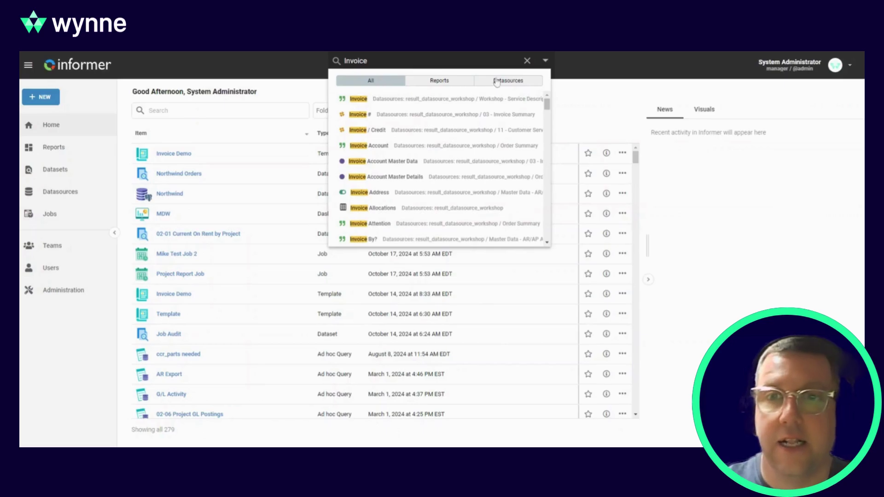
click(528, 61)
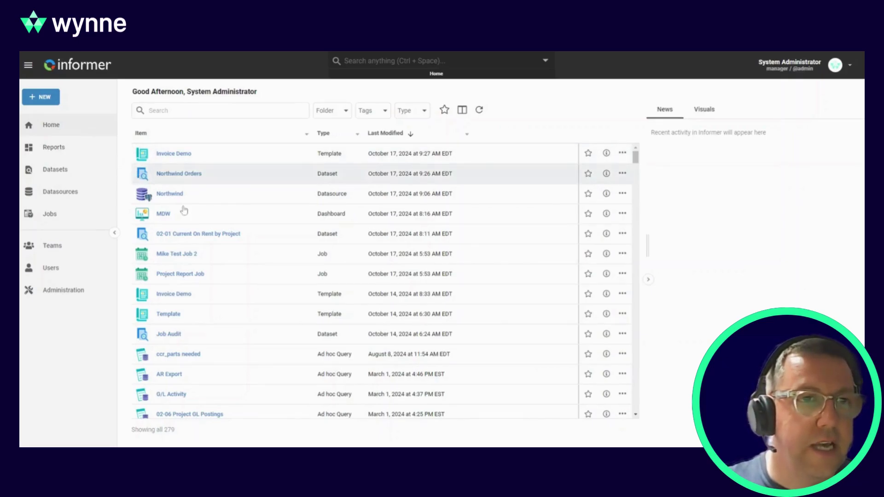
Step: Search the Reports list for "on rent" and filter it by the result_datasource_workshop datasource
click(62, 151)
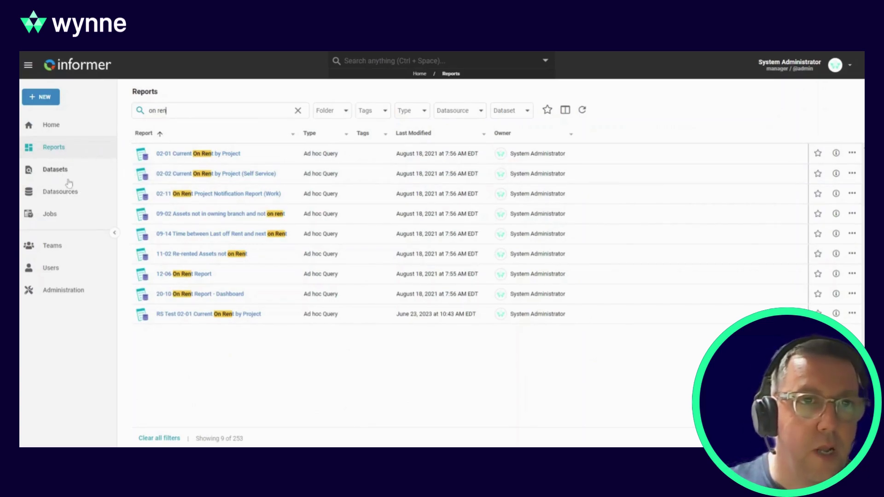
drag(166, 111, 148, 112)
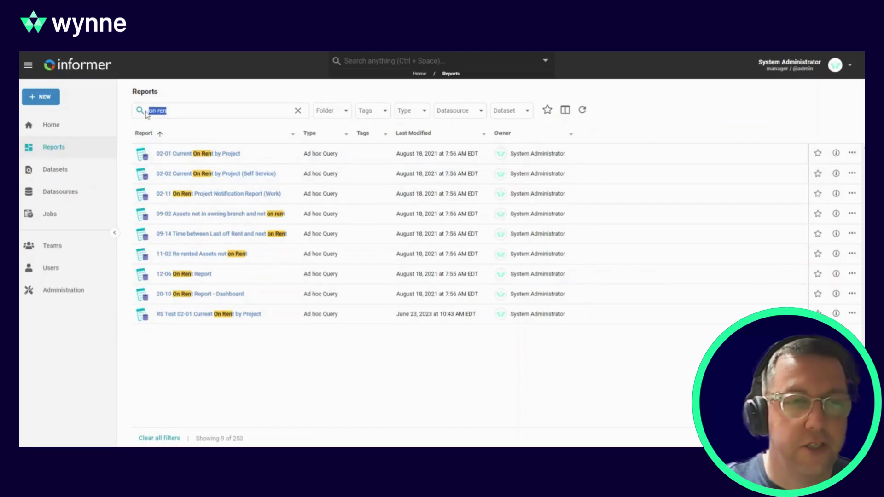
key(BackSpace)
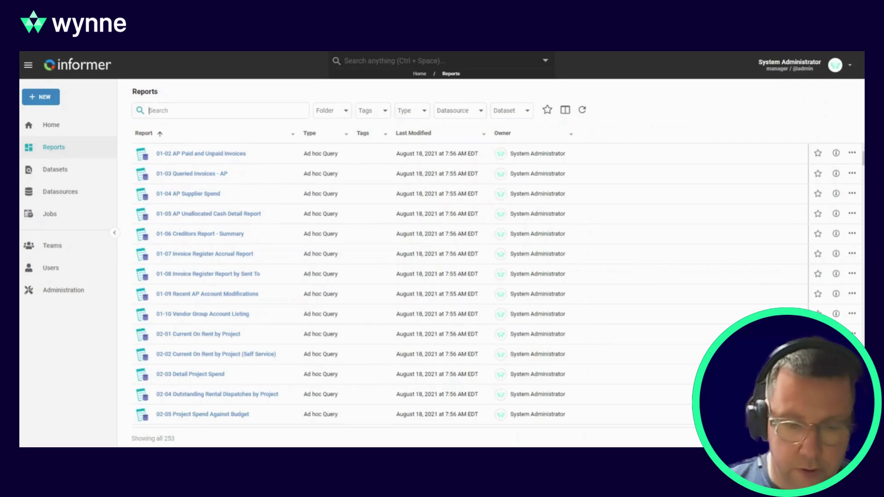
text(on rent)
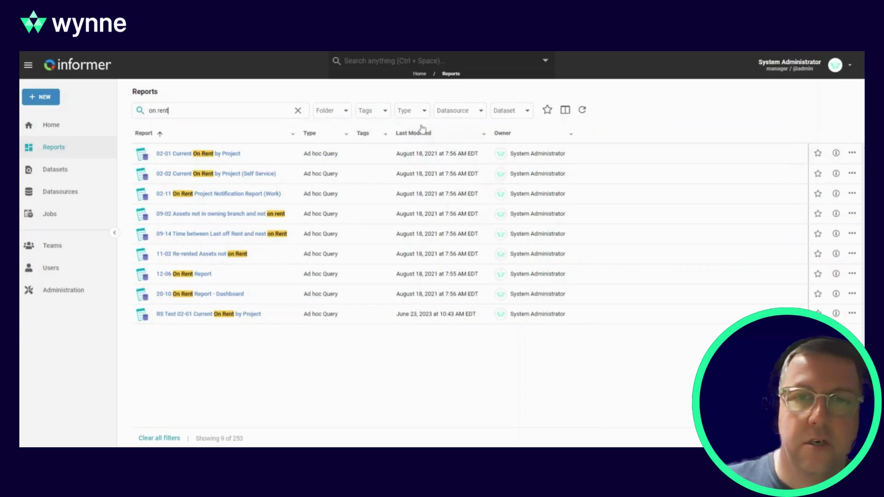
click(462, 113)
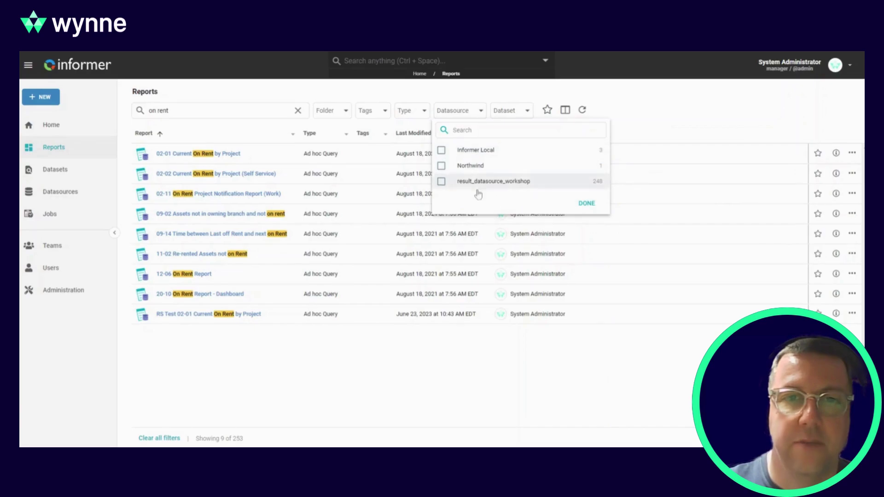
click(586, 204)
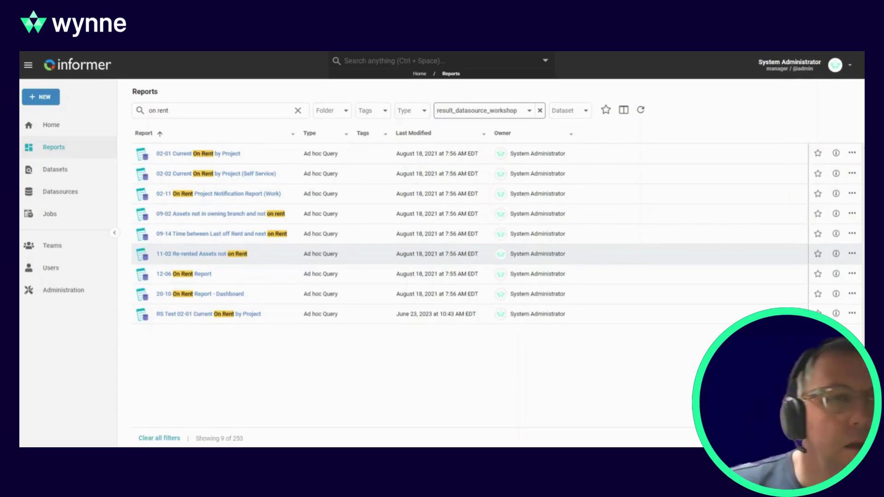
Step: Return to the Home page and review the item types available for filtering without applying any
click(28, 65)
click(60, 128)
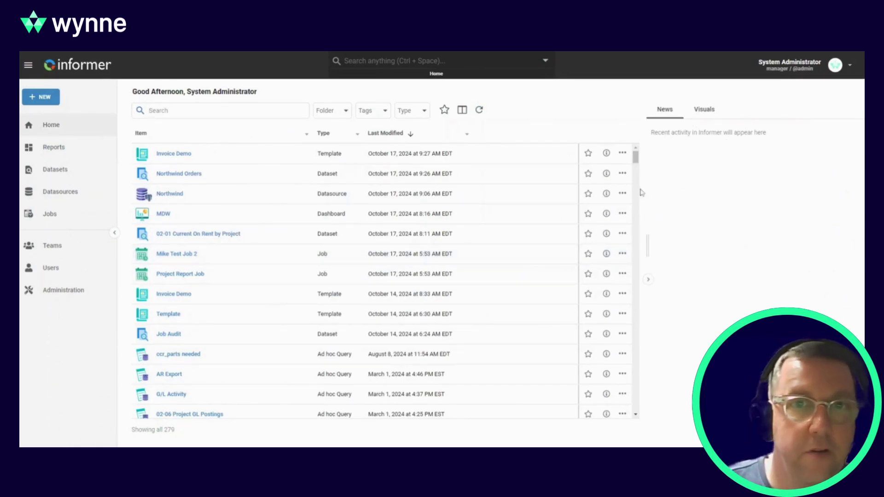
click(422, 112)
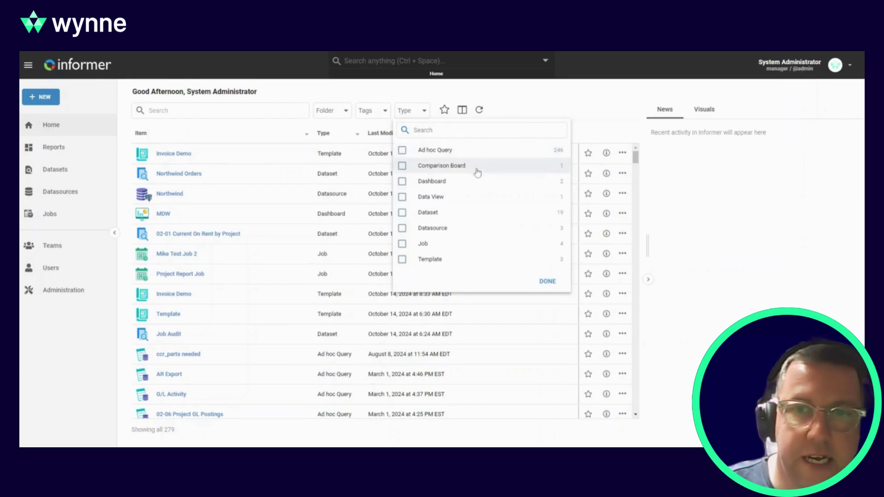
click(550, 282)
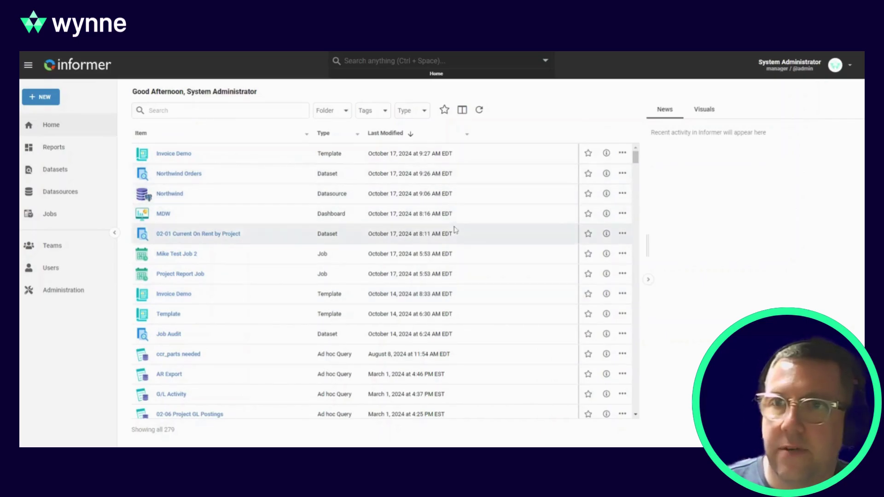
Step: Switch the interface to the dark theme and restore the light theme
click(849, 68)
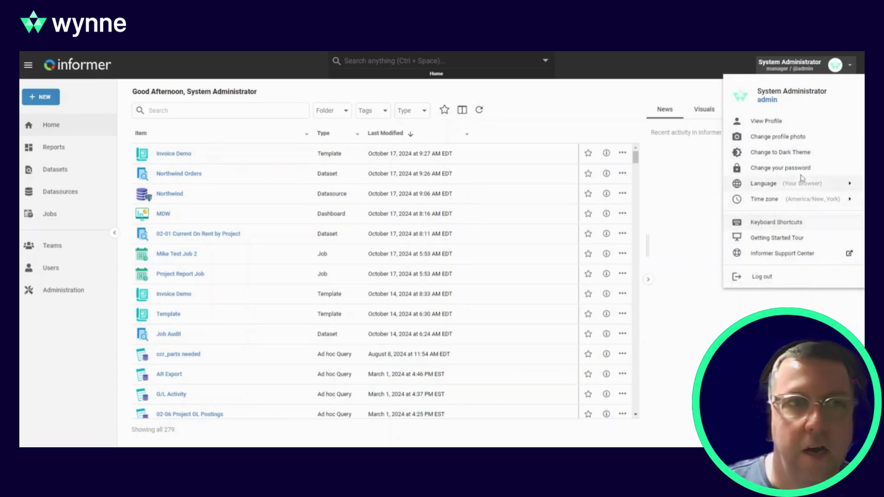
click(799, 152)
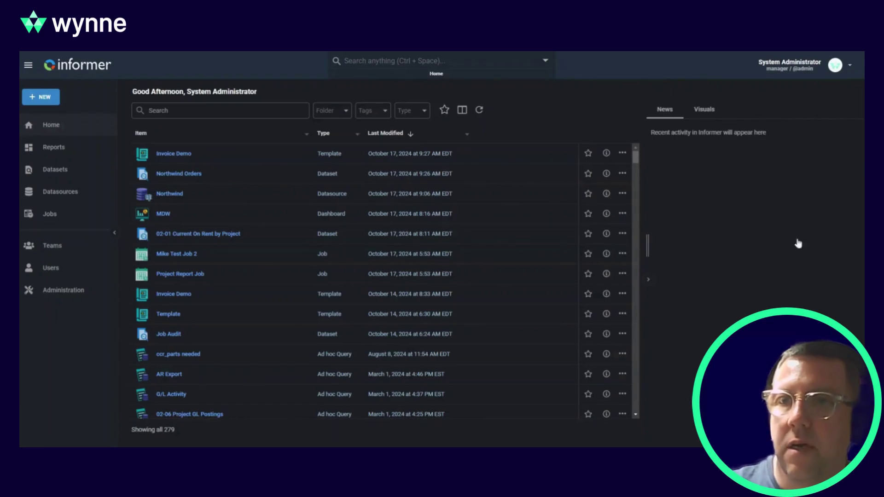
click(849, 66)
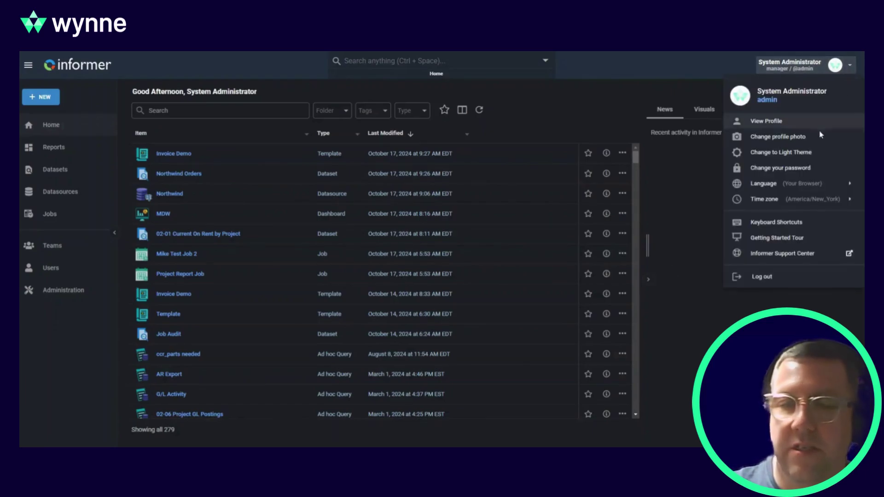
click(677, 264)
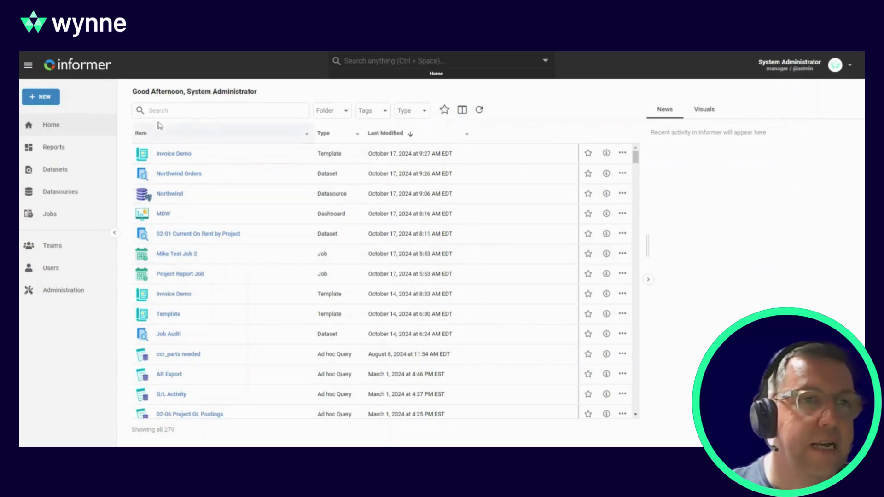
Step: Start a new dashboard report and name it Demo Dashboard
click(45, 98)
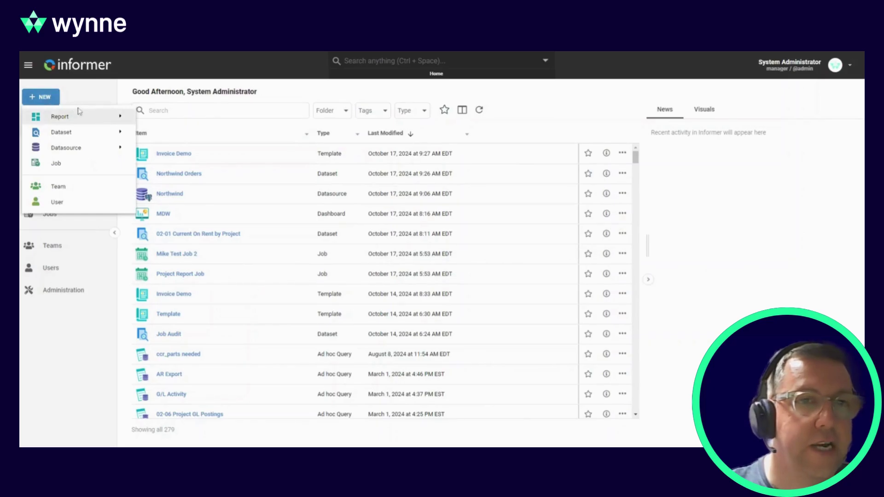
mouse_move(82, 116)
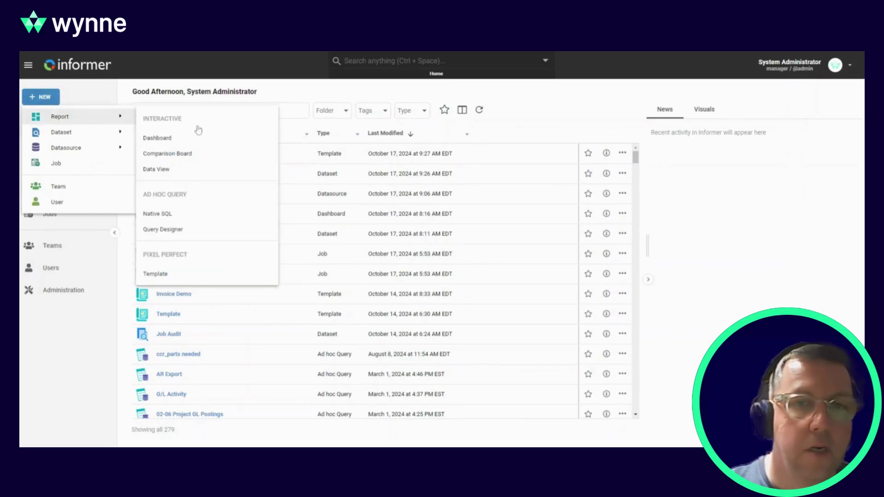
click(168, 138)
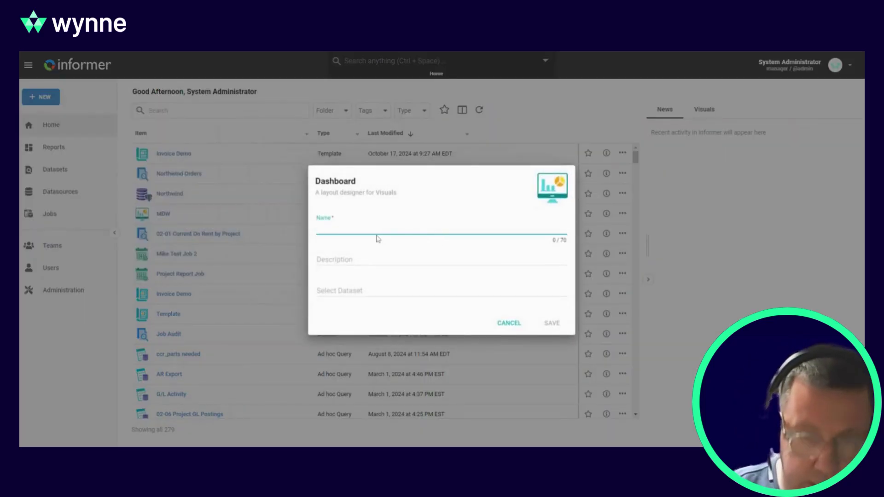
text(Demo)
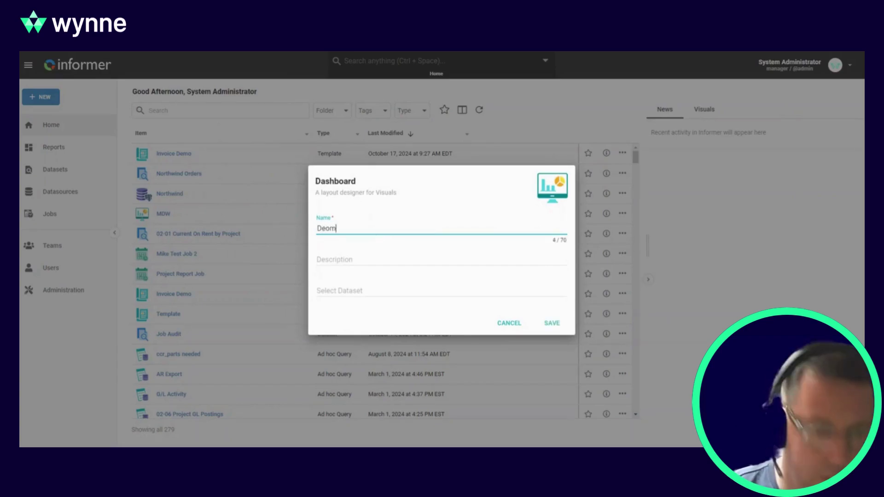
key(BackSpace)
key(BackSpace)
text(mo)
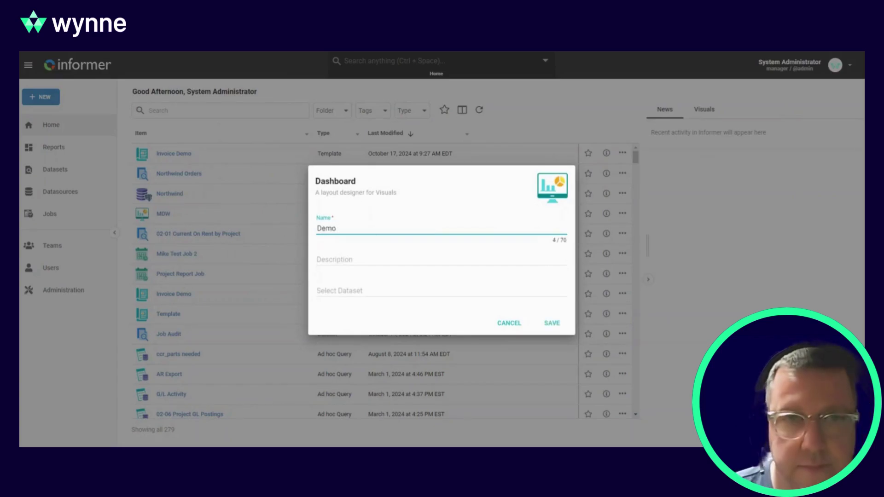
text( Dashboard)
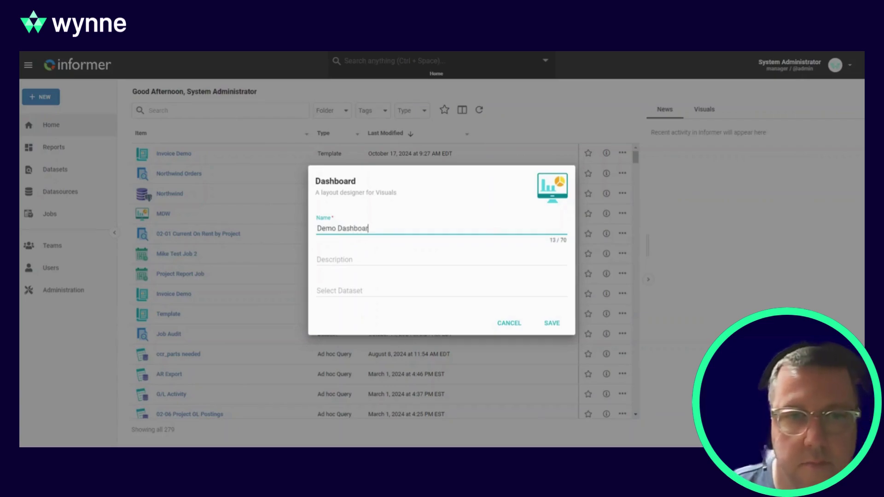
key(Tab)
Step: Select Northwind Orders as the new dashboard's dataset and save the dashboard setup
click(356, 288)
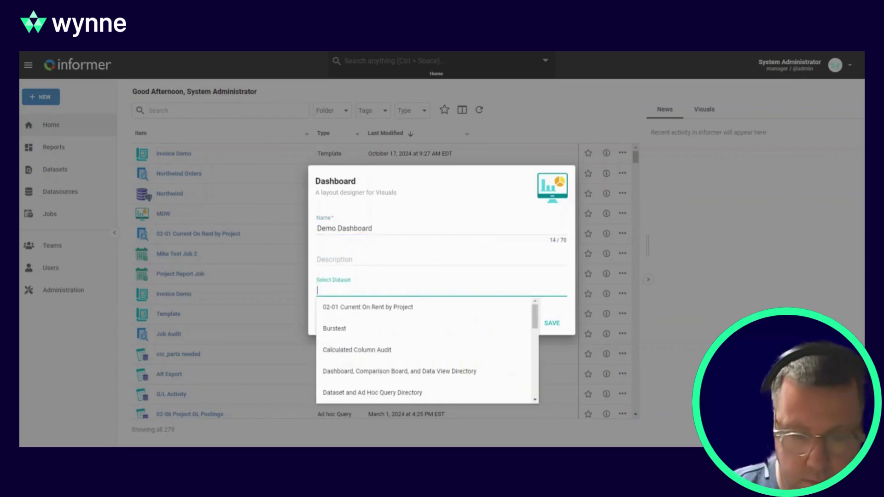
text(nirth)
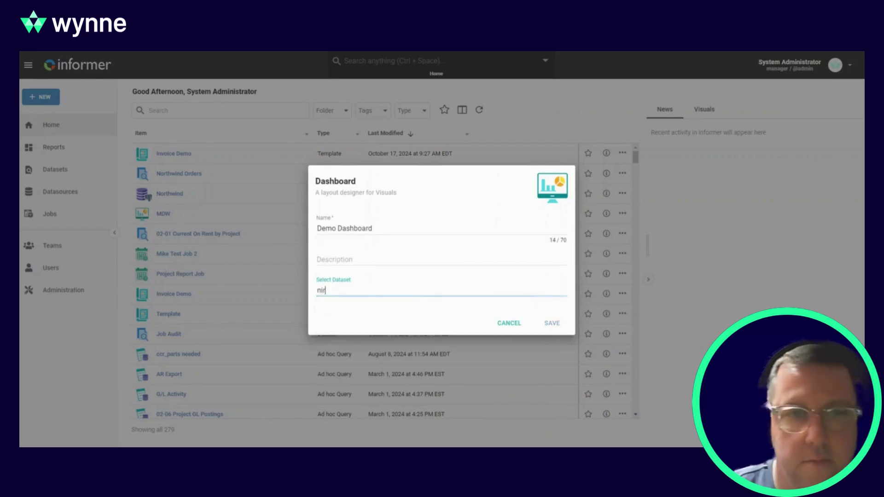
key(BackSpace)
key(BackSpace)
key(BackSpace)
key(BackSpace)
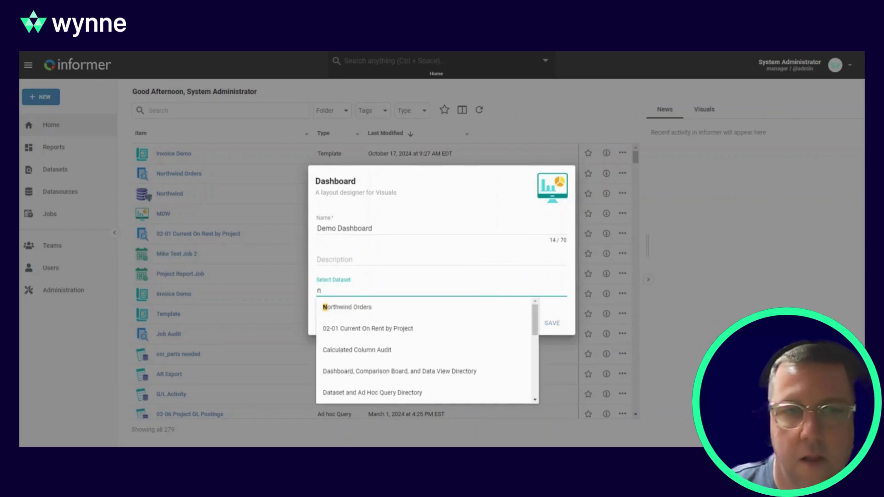
text(o)
key(Return)
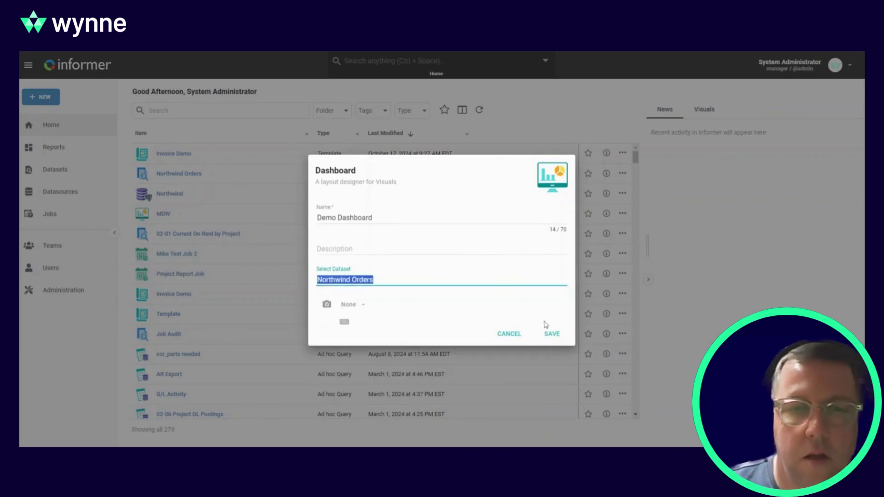
click(552, 333)
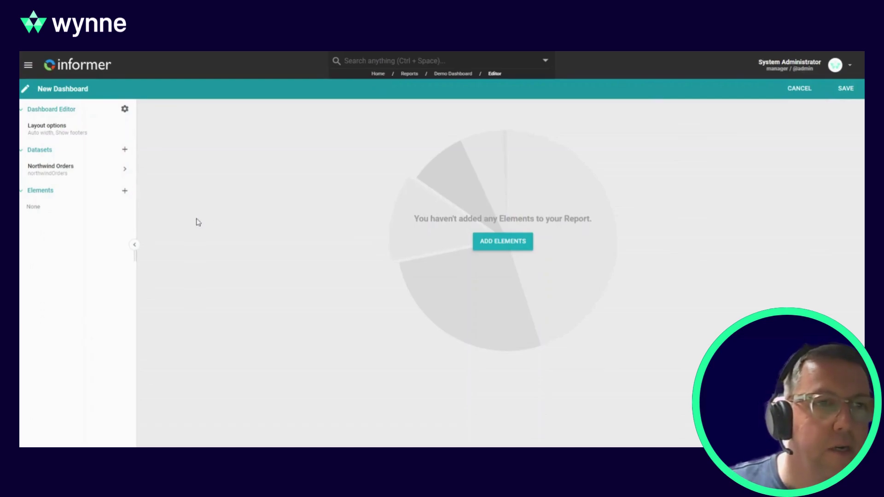
click(125, 193)
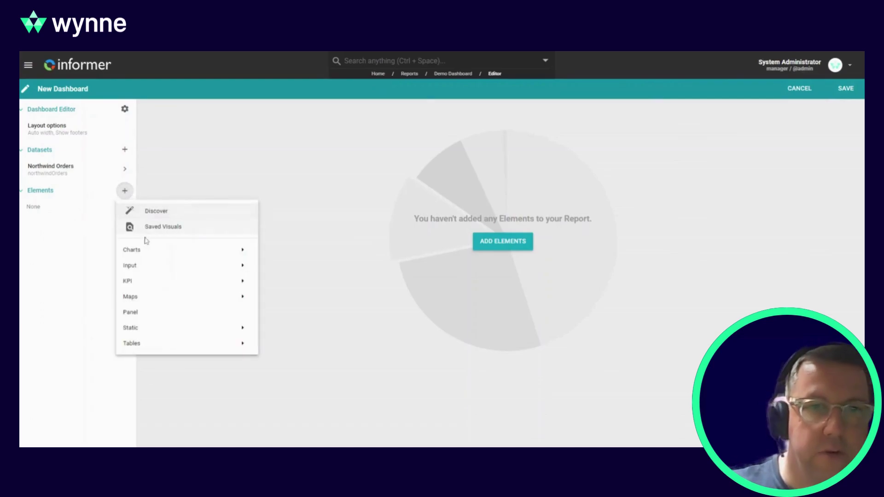
mouse_move(117, 250)
click(340, 191)
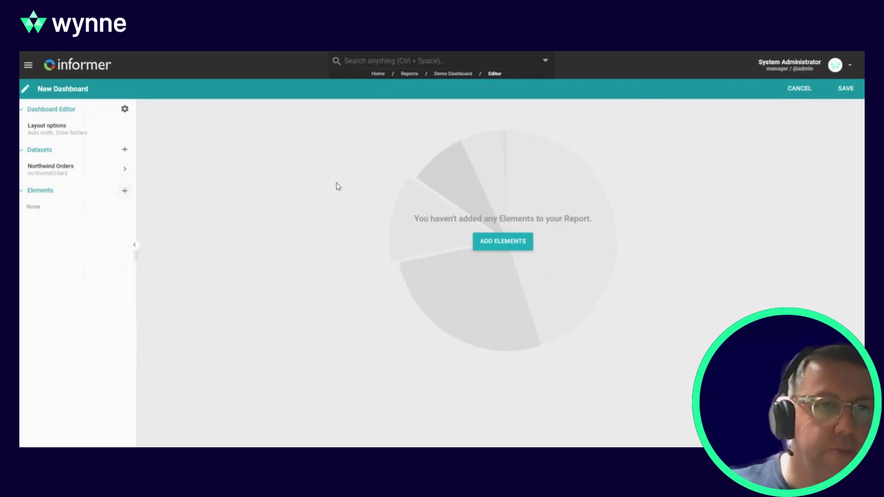
Step: Add a bar chart element grouped by Employee First Name to the dashboard
click(124, 192)
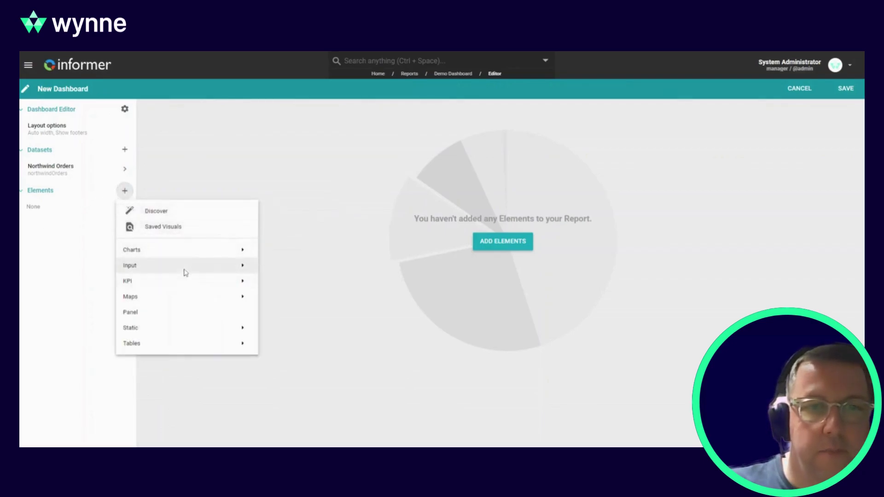
mouse_move(236, 252)
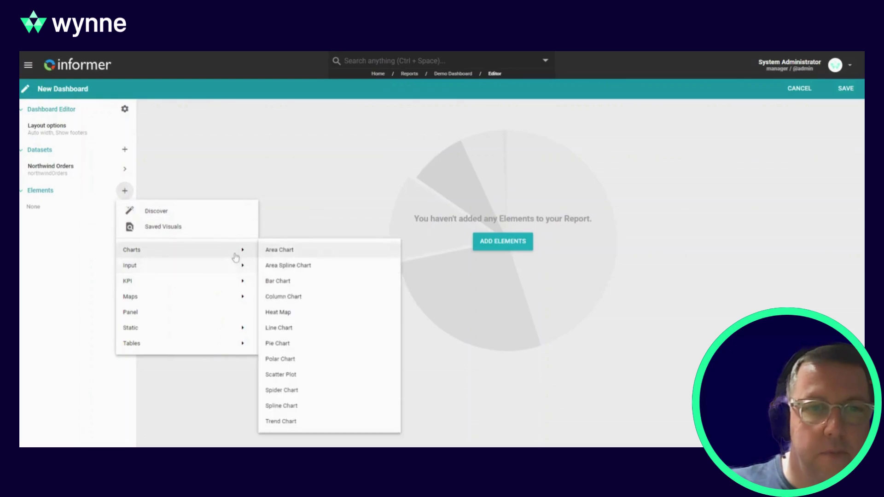
click(297, 279)
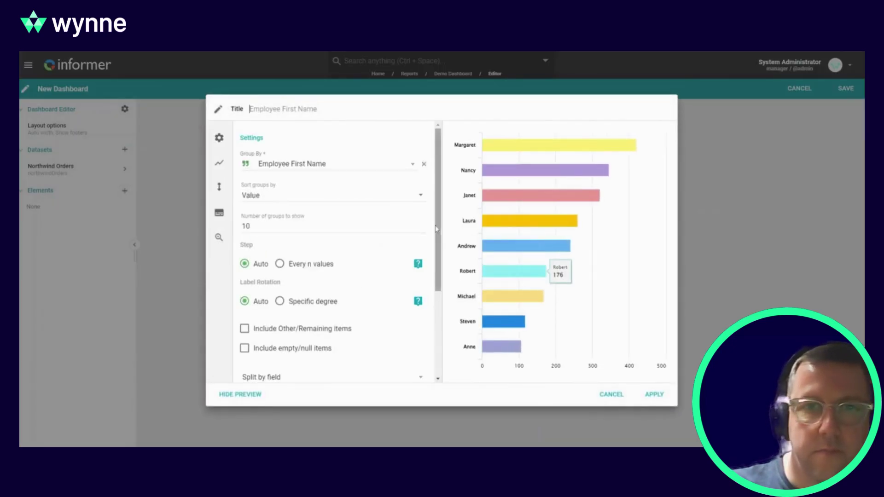
click(610, 393)
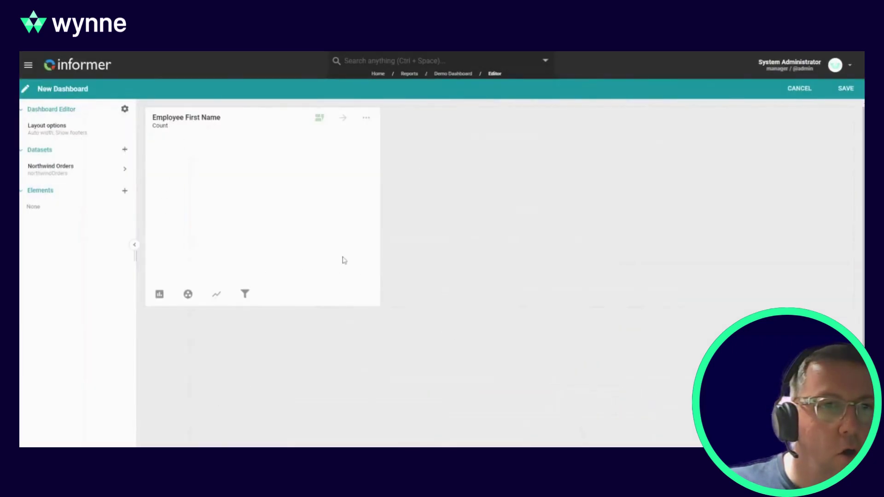
Step: Add a text box input that filters Northwind Orders by Employee First Name, and save the dashboard
click(125, 191)
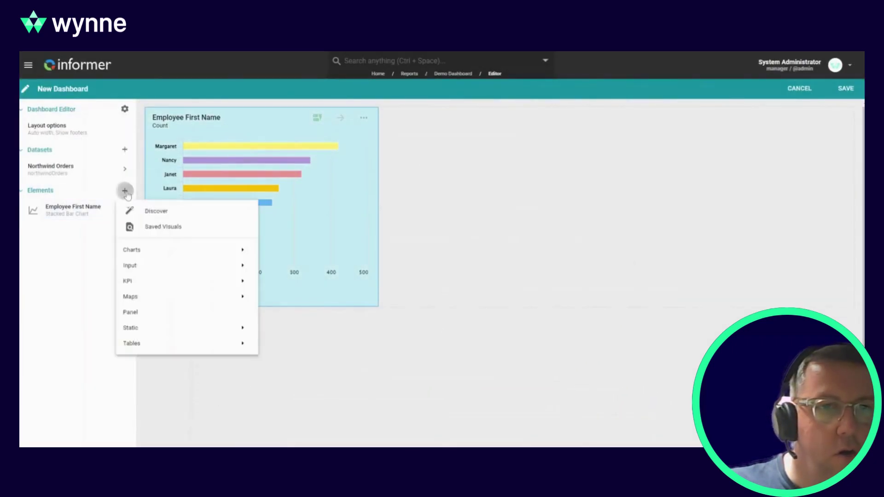
click(124, 191)
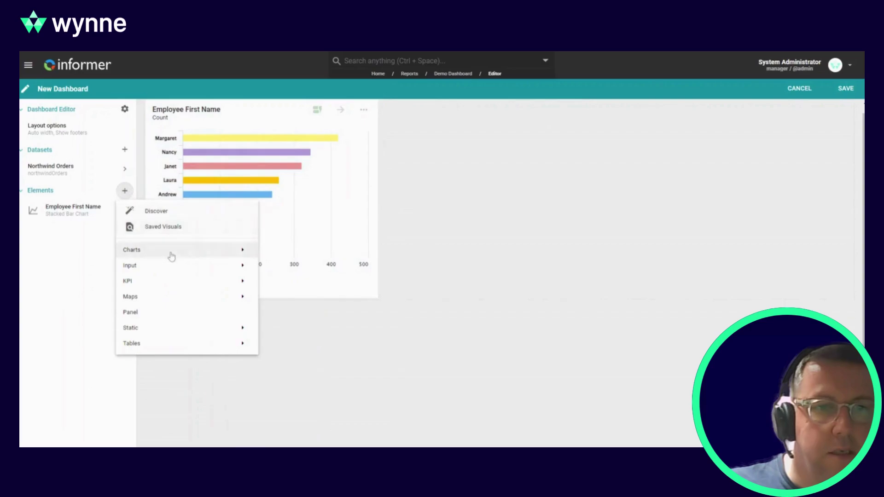
mouse_move(215, 283)
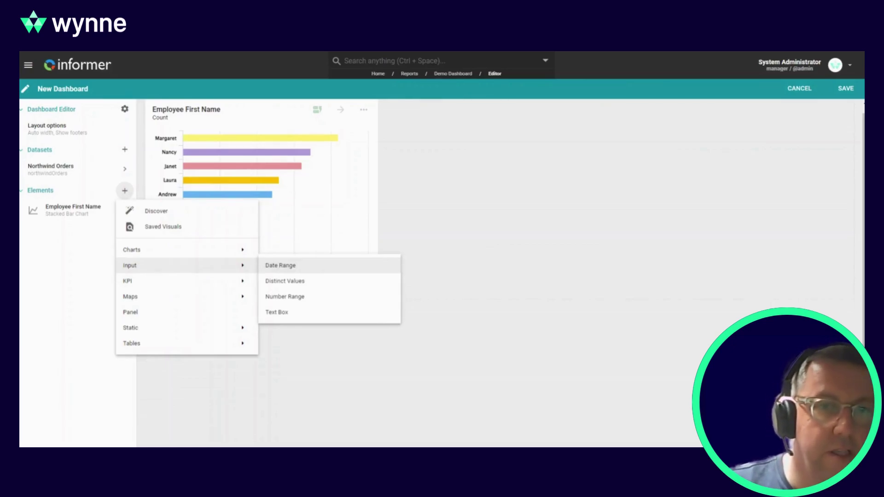
mouse_move(242, 256)
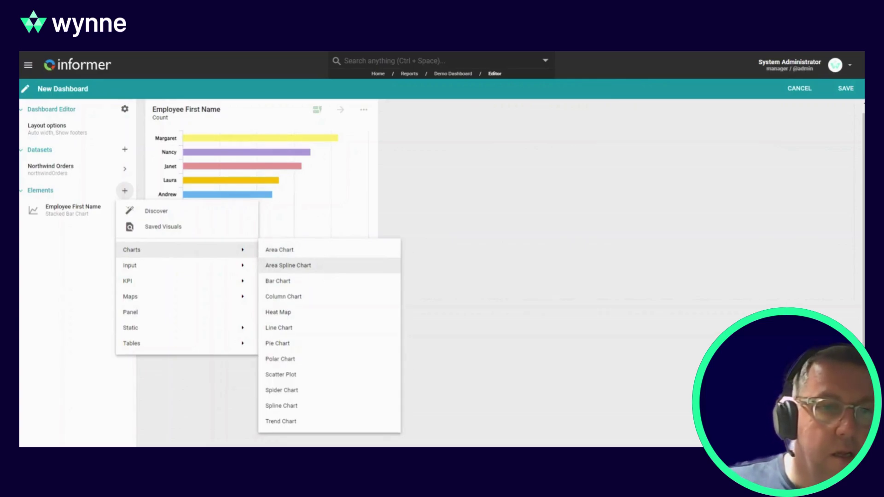
mouse_move(243, 282)
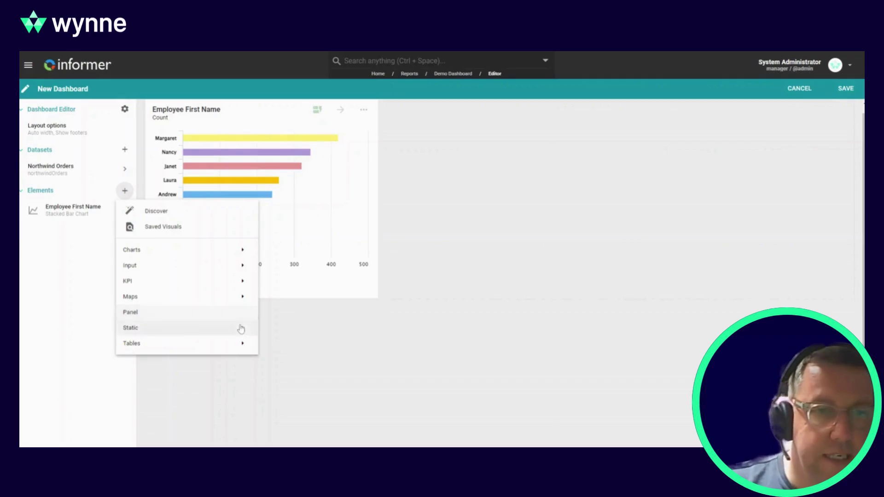
mouse_move(236, 347)
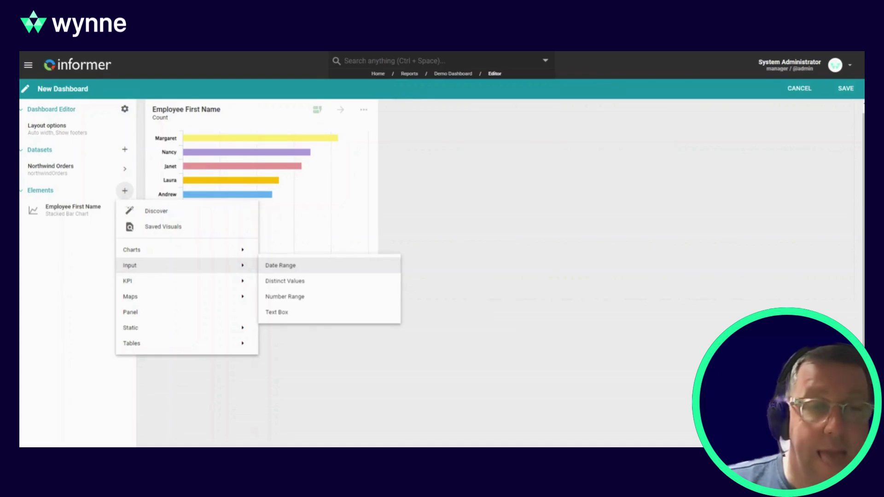
click(278, 312)
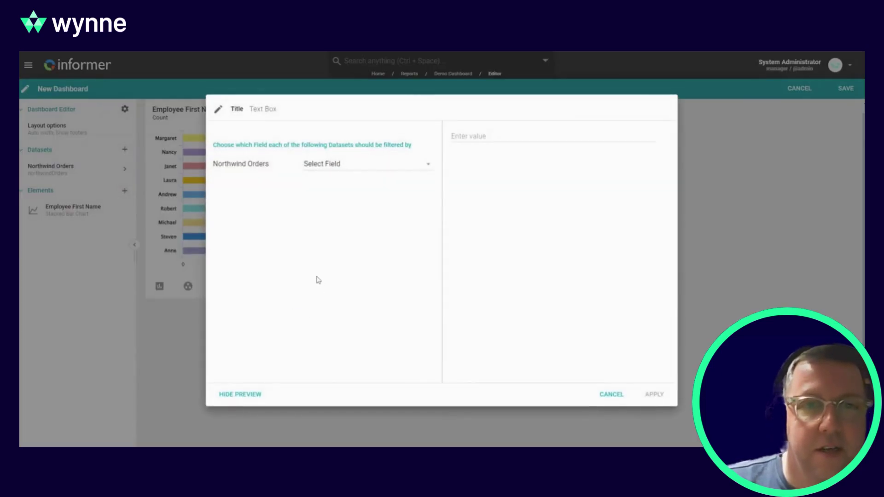
click(348, 170)
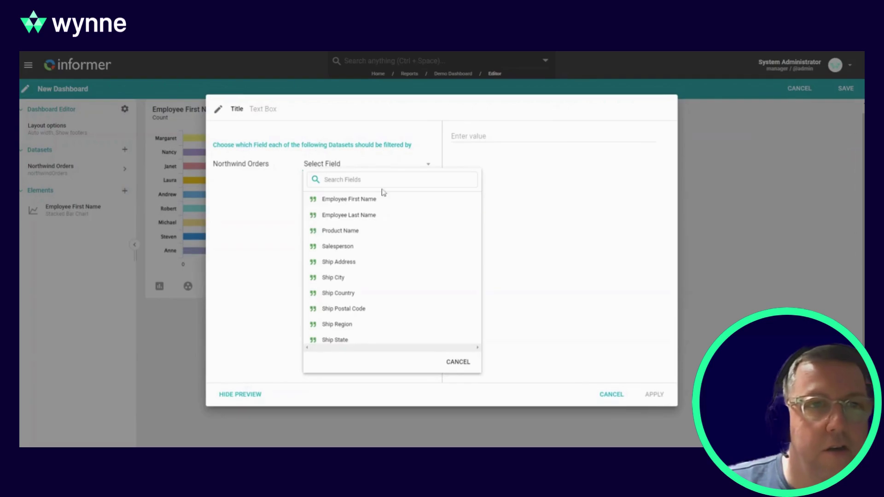
click(372, 206)
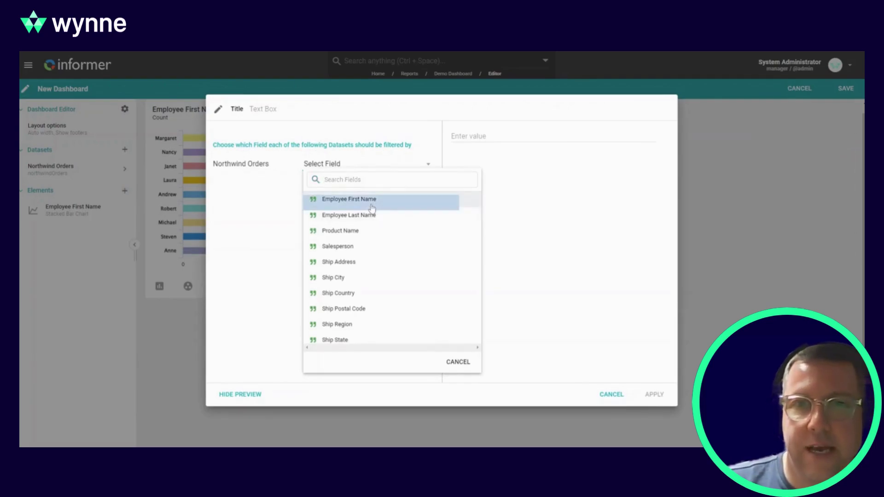
click(652, 395)
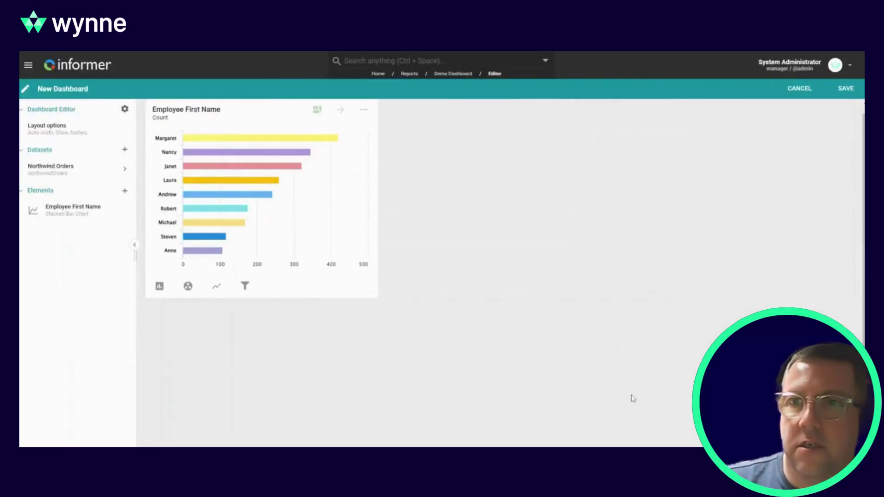
click(845, 88)
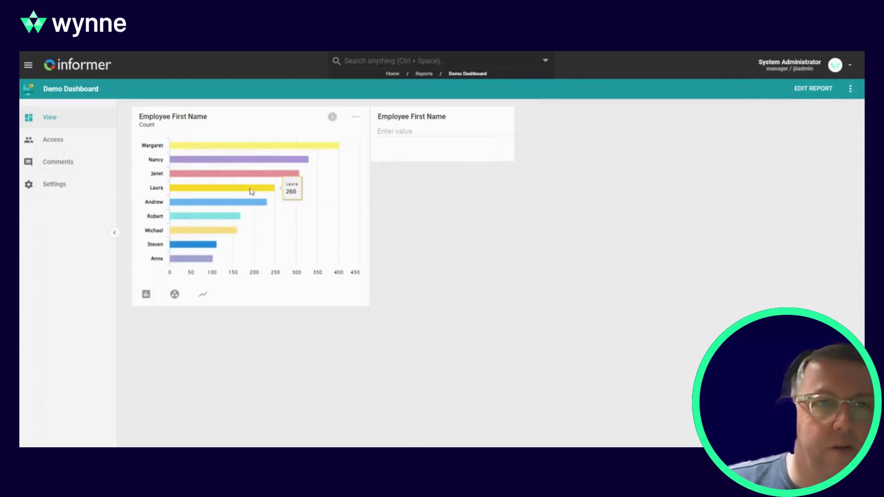
Step: Filter the saved dashboard's bar chart to one employee by entering a first name in the Employee First Name text box
click(396, 132)
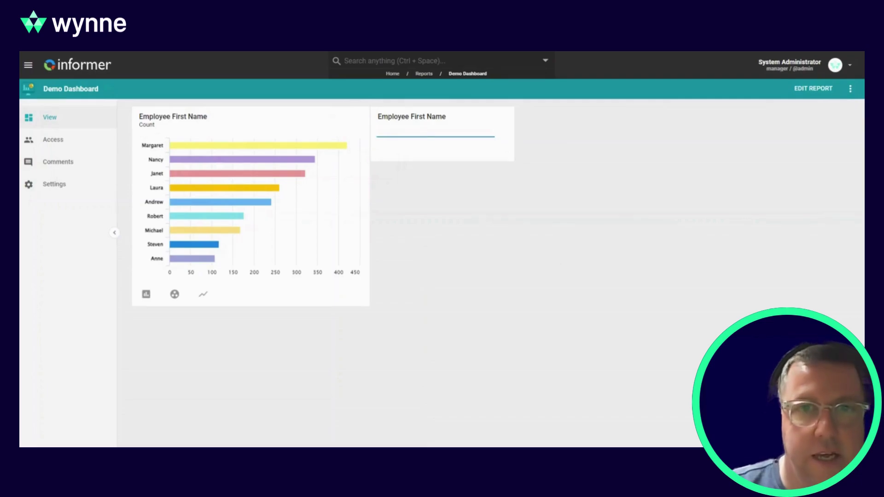
text(Nacy)
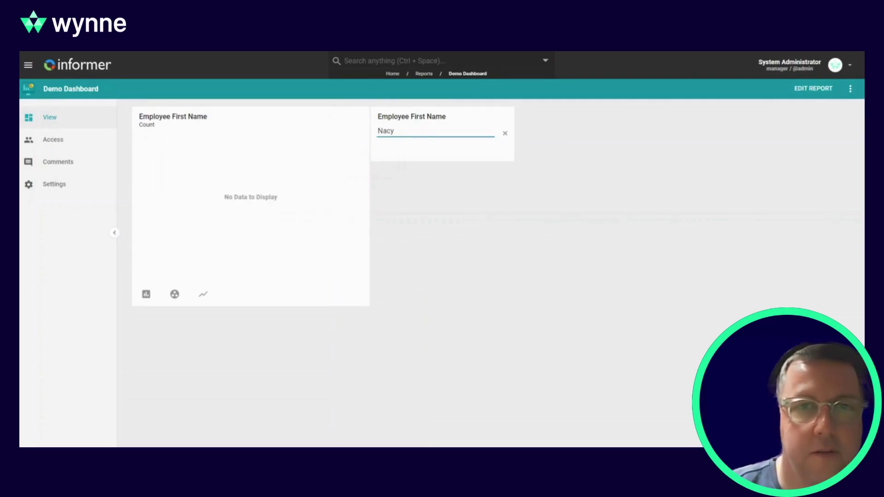
key(BackSpace)
key(BackSpace)
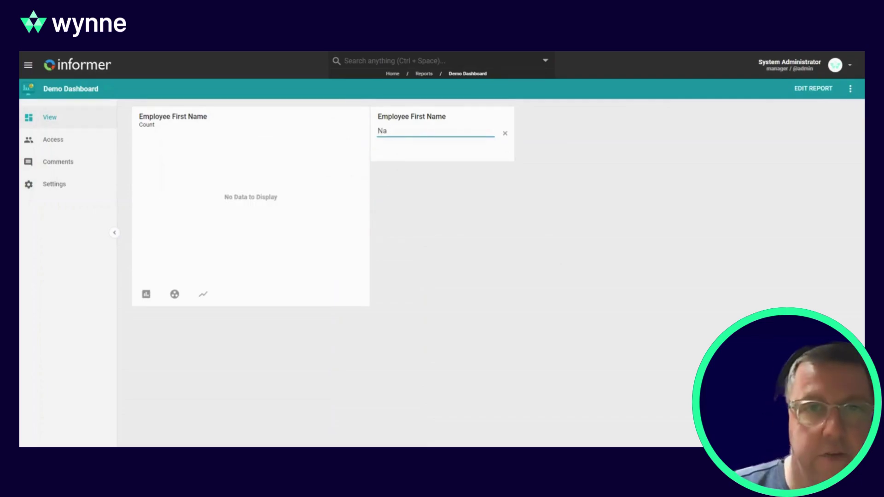
text(ncy)
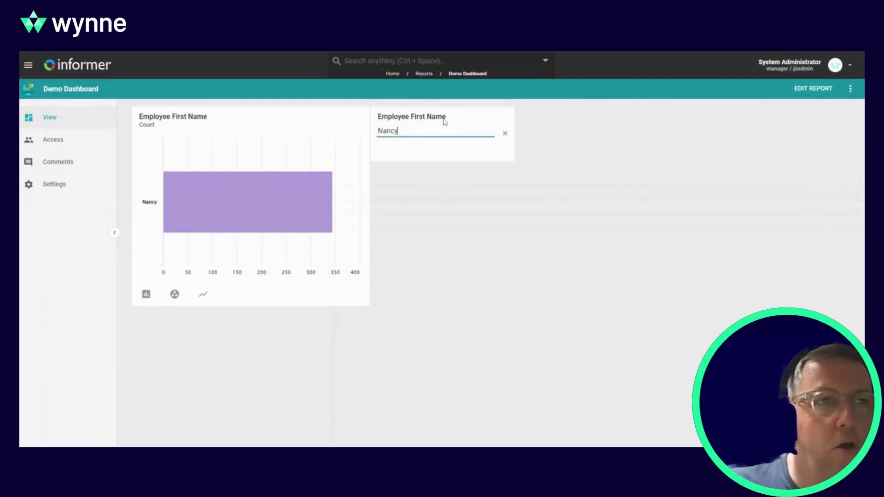
Step: Leave the dashboard for the Home page and open the Administration settings
click(28, 67)
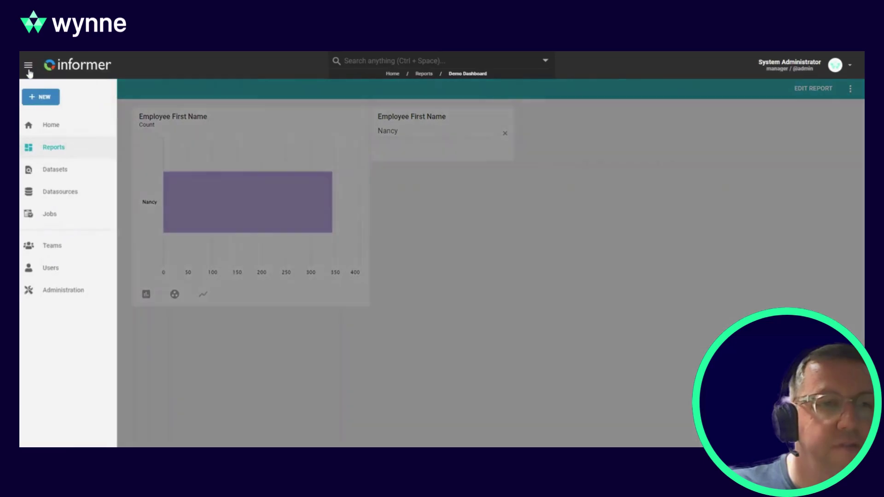
click(52, 126)
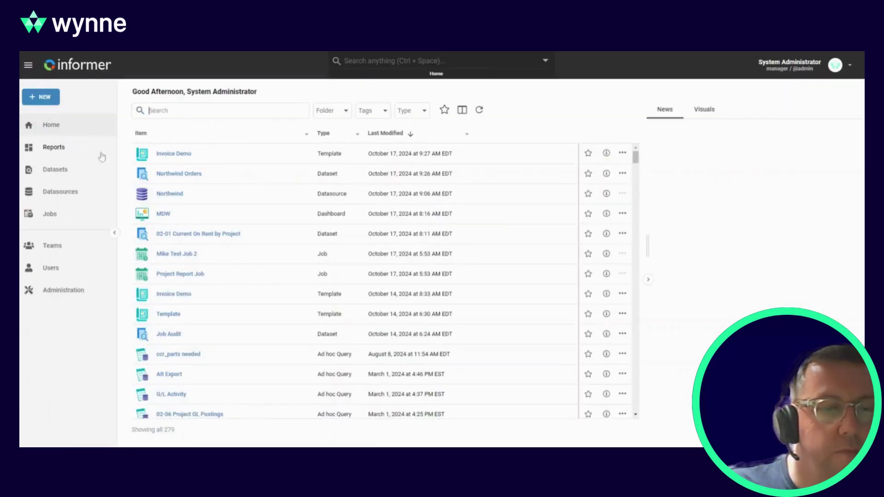
click(71, 293)
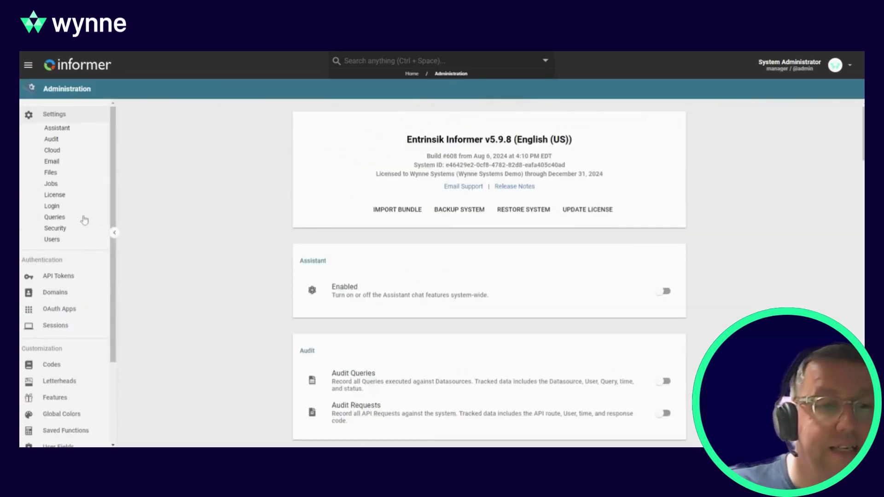
Step: Create a blank letterhead named Demo Letterhead in the Administration letterheads
click(67, 381)
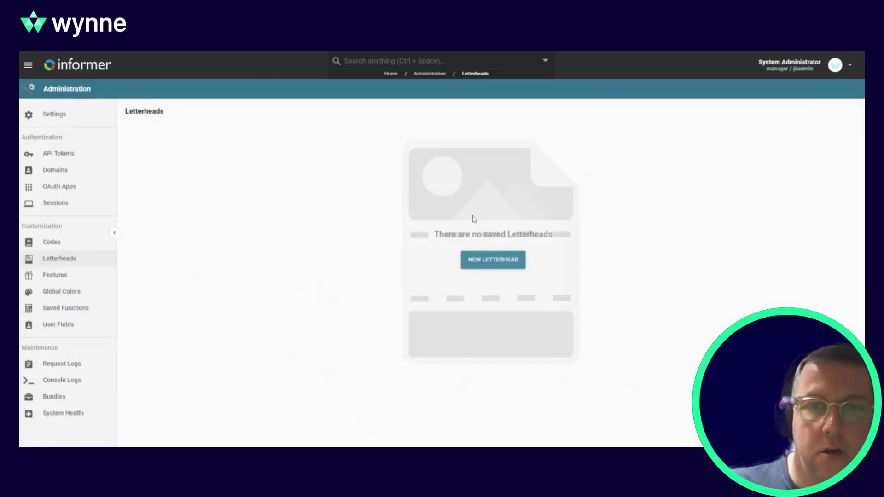
click(499, 261)
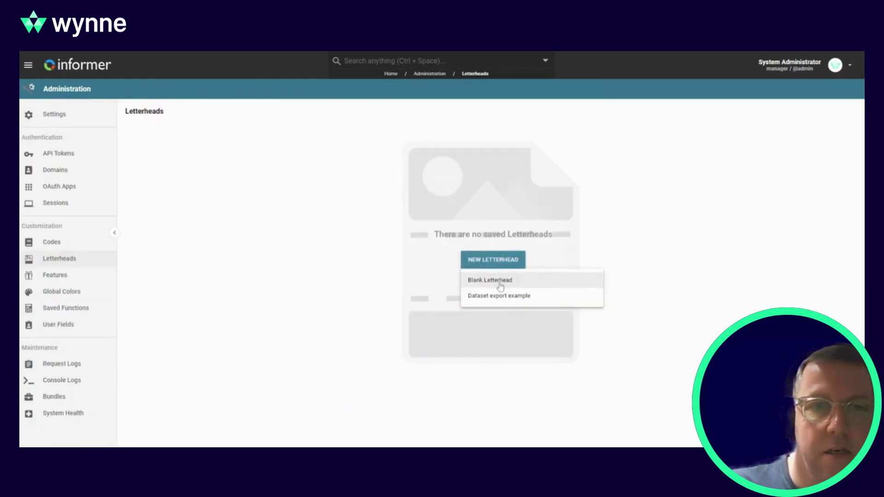
click(501, 282)
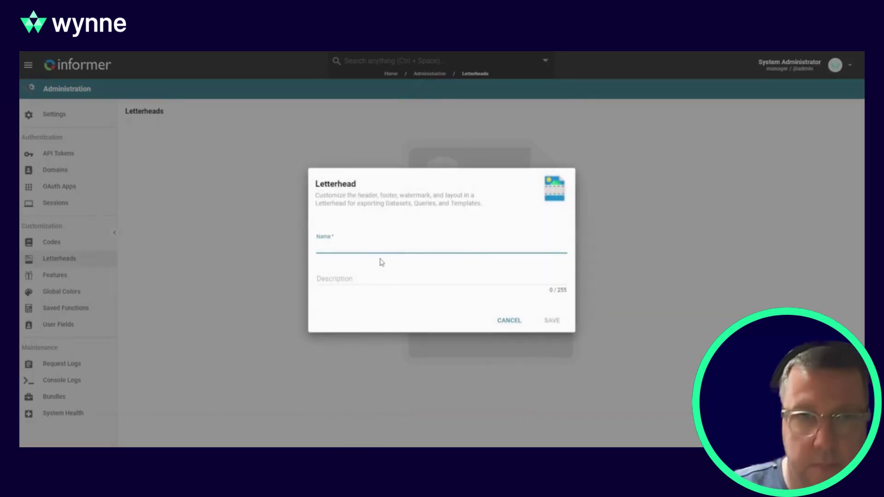
text(Demo L)
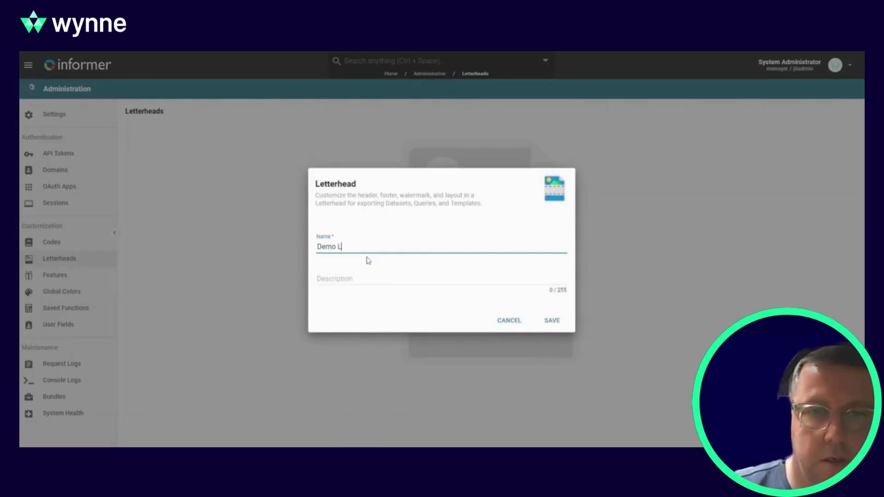
text(etterhead)
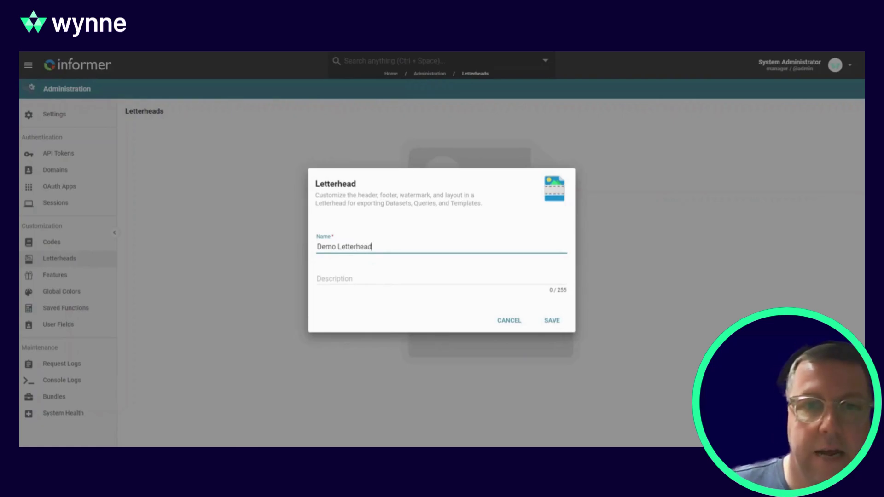
click(552, 328)
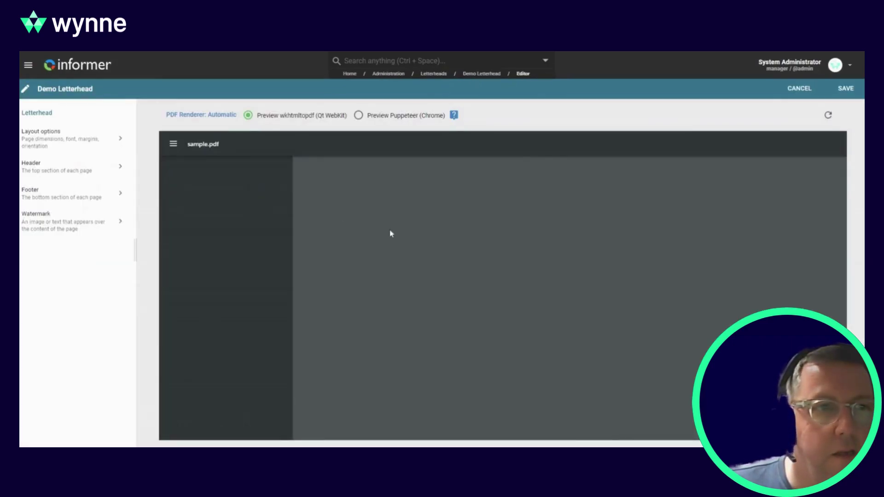
Step: Enter "My Company Name Here" in the first cell of the letterhead's header
click(66, 172)
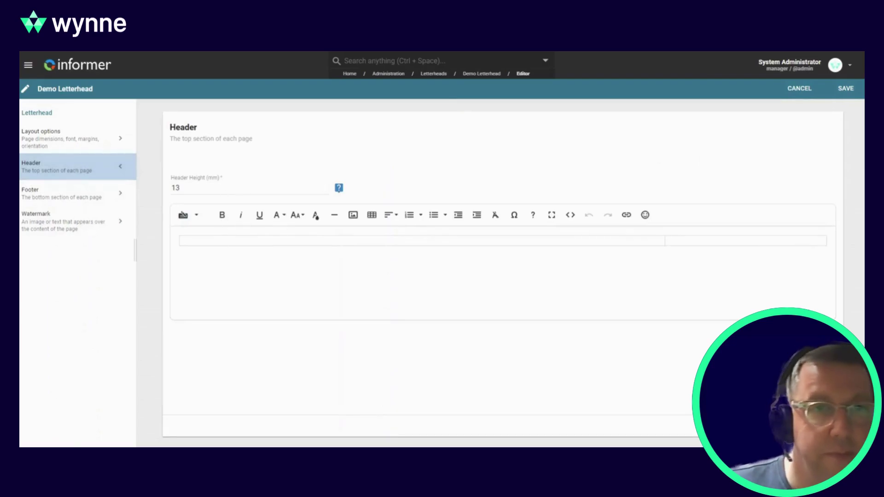
click(212, 241)
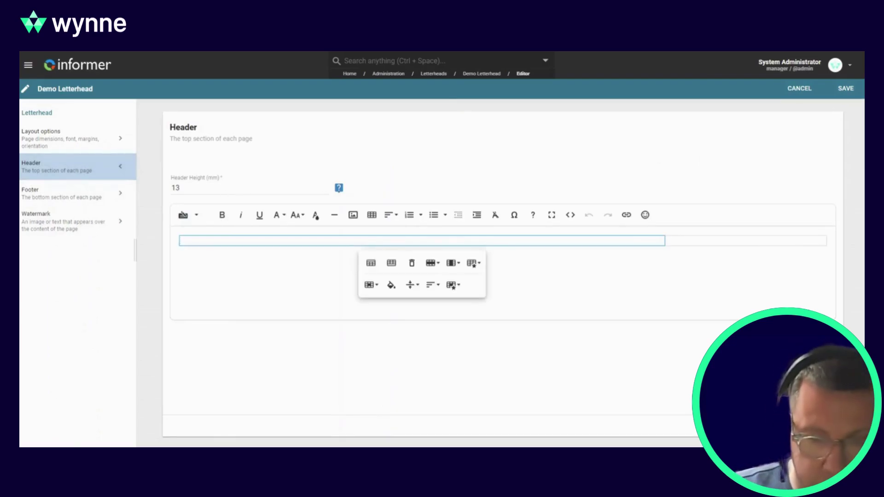
text(My )
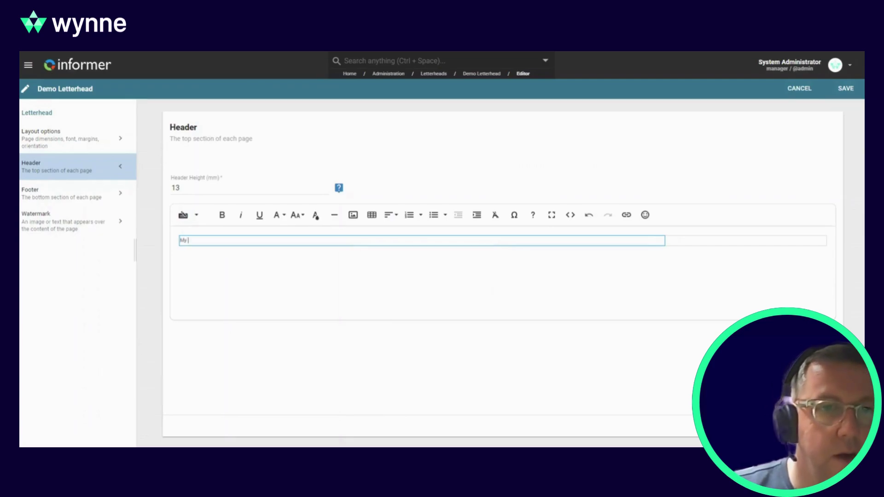
text(Compan)
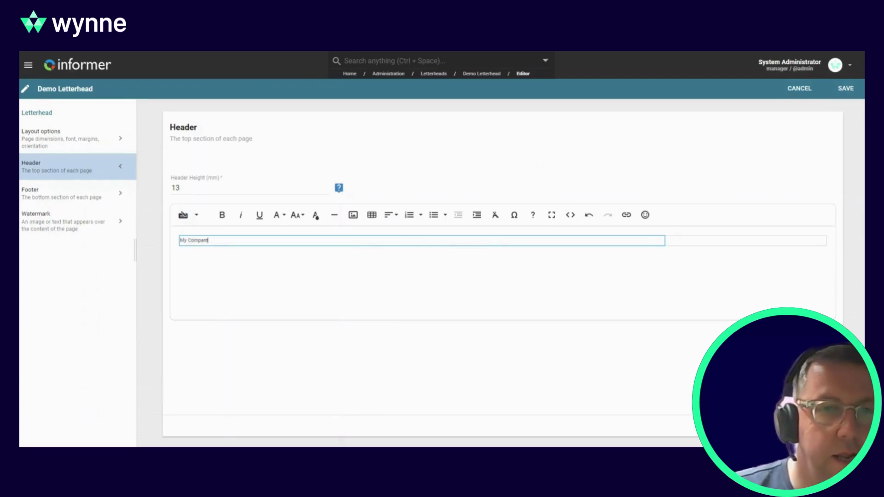
text(y Name Here)
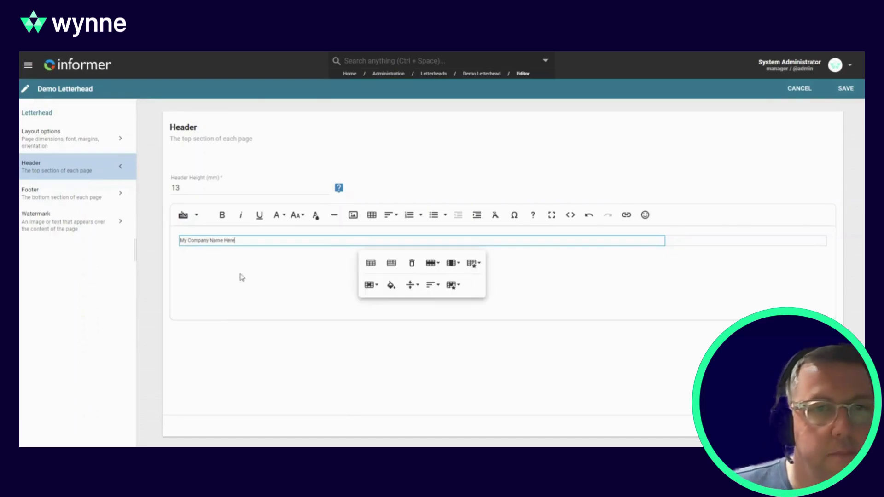
Step: Enter "My Company Address" in the first cell of the letterhead's footer, followed by a line break
click(111, 198)
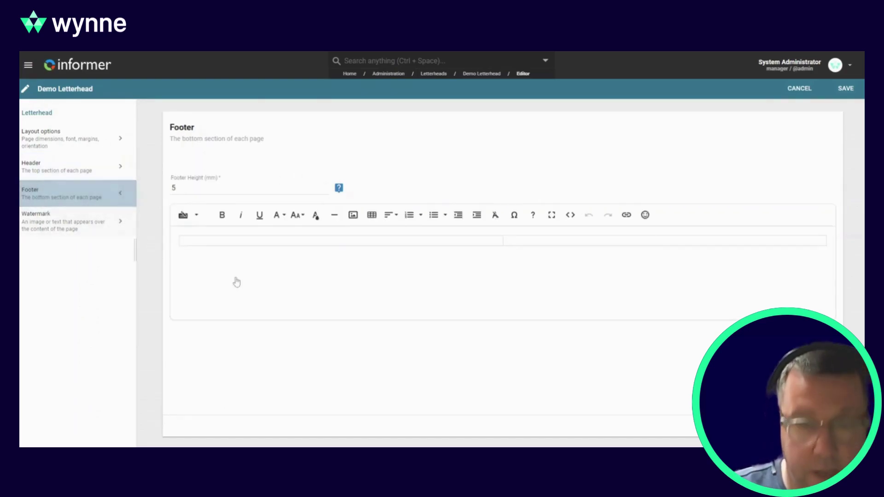
text(My C)
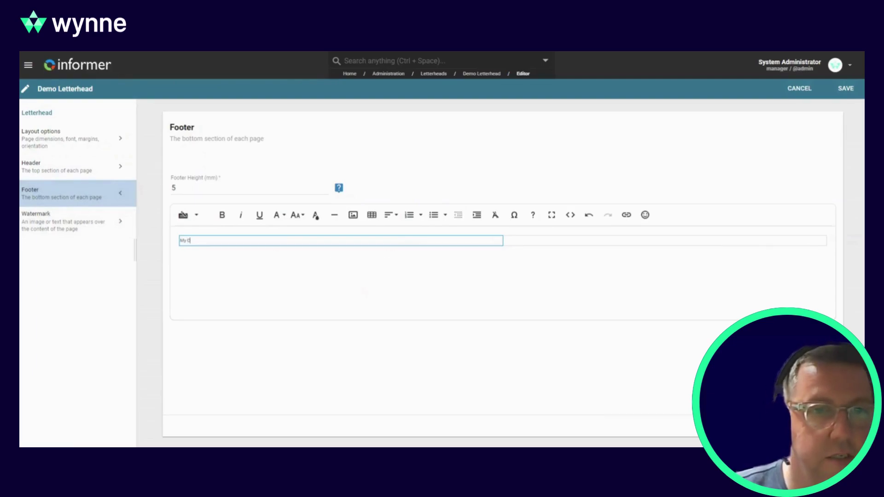
text(ompany)
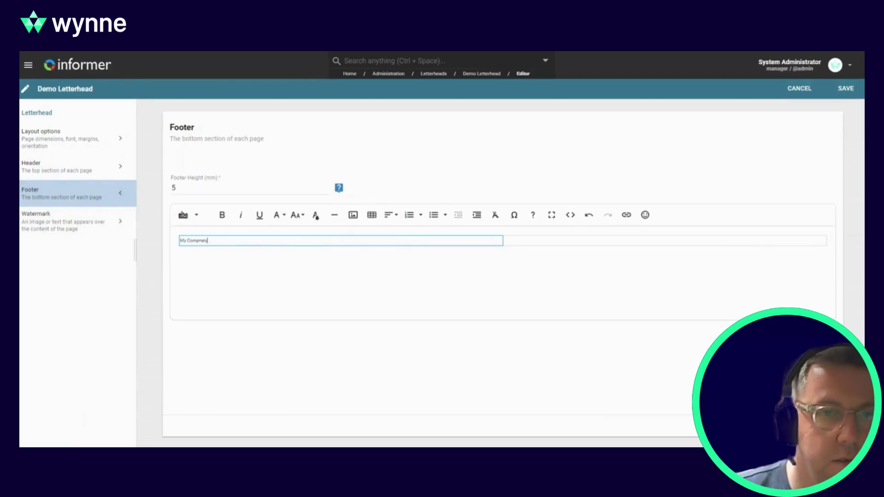
key(BackSpace)
key(BackSpace)
text(y)
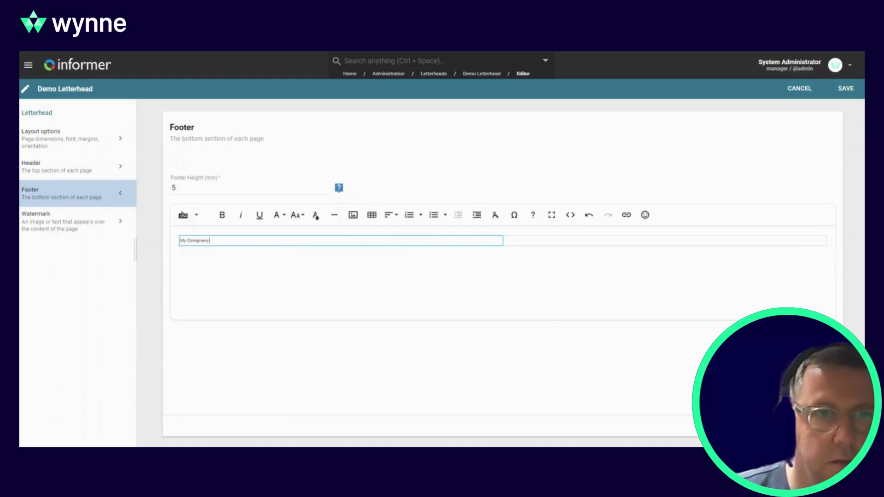
text( Address)
key(Return)
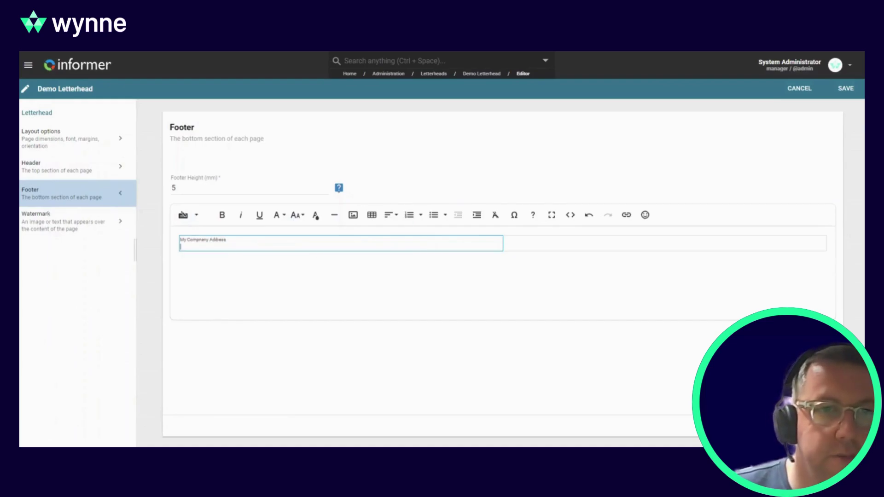
Step: Enter CONFIDENTIAL in capitals as the letterhead's watermark text
click(74, 224)
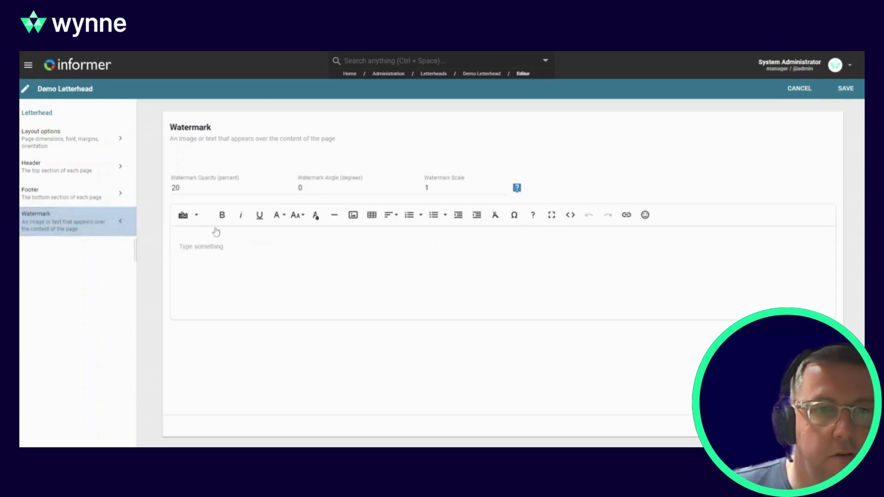
click(282, 252)
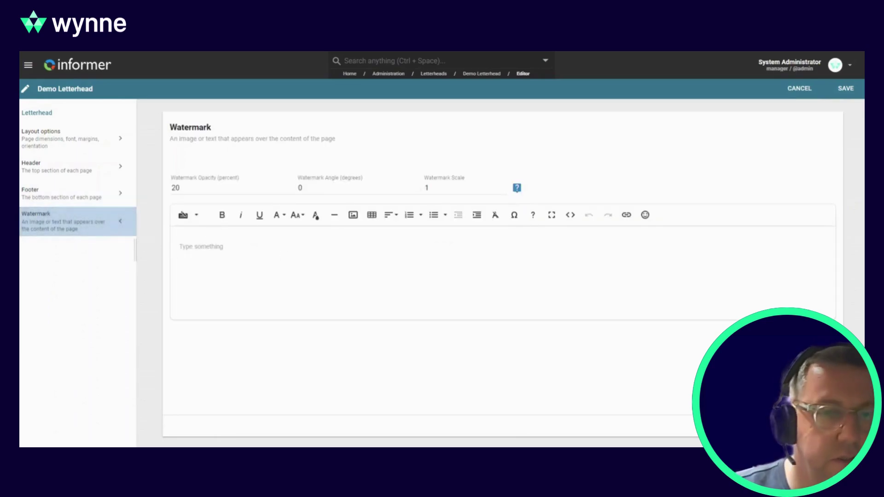
text(()
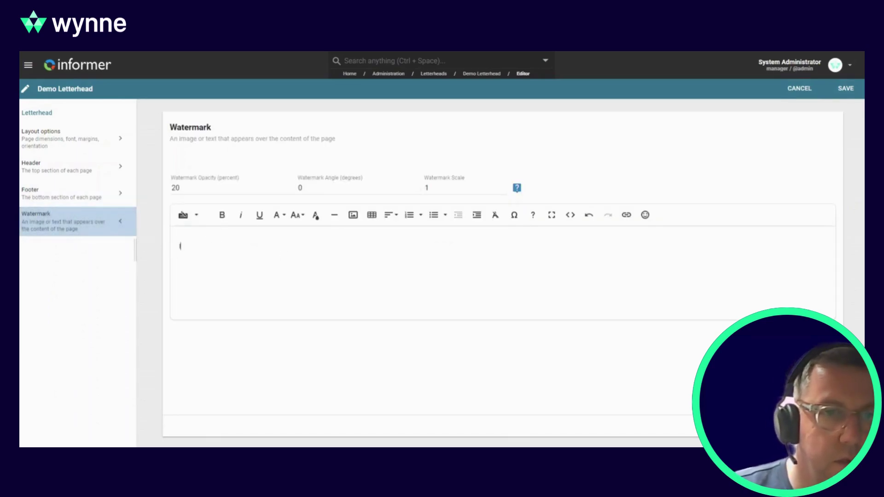
key(BackSpace)
text(cin)
key(BackSpace)
key(BackSpace)
key(BackSpace)
text(co)
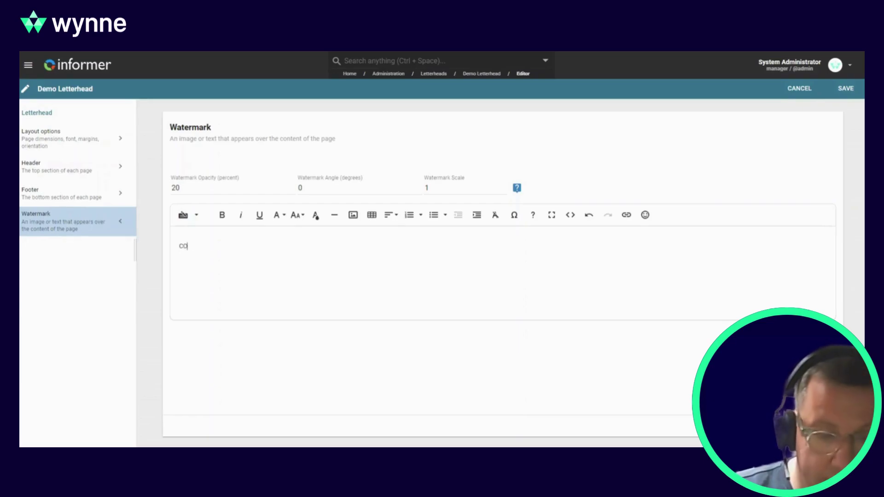
text(n)
key(BackSpace)
key(BackSpace)
key(BackSpace)
text(CONFIDENT)
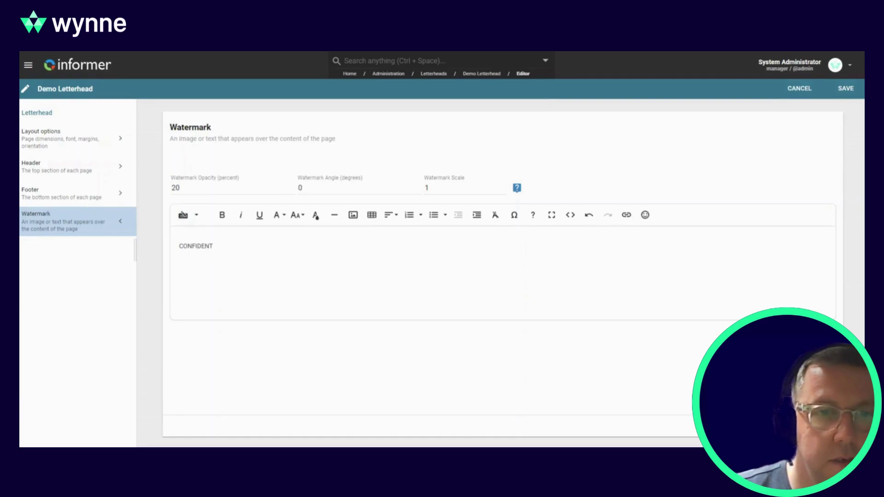
text(IAL)
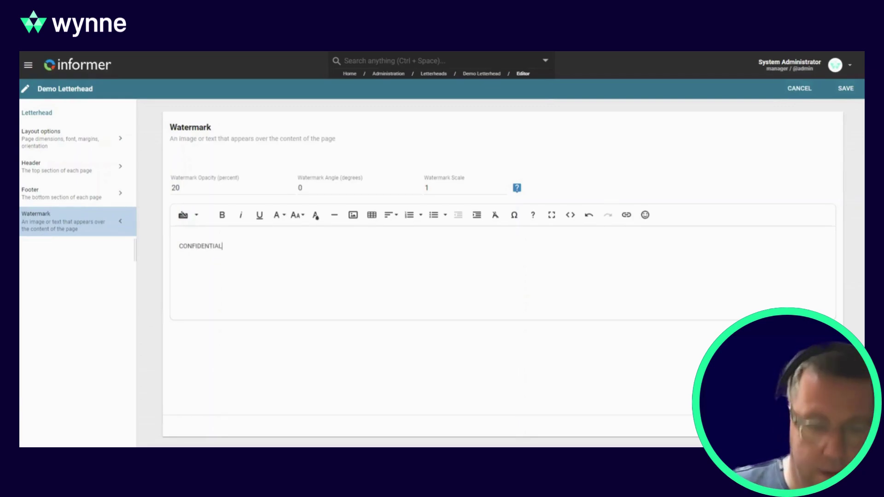
Step: Set the watermark angle to 45 degrees and return to the letterhead's PDF preview
drag(312, 188, 292, 188)
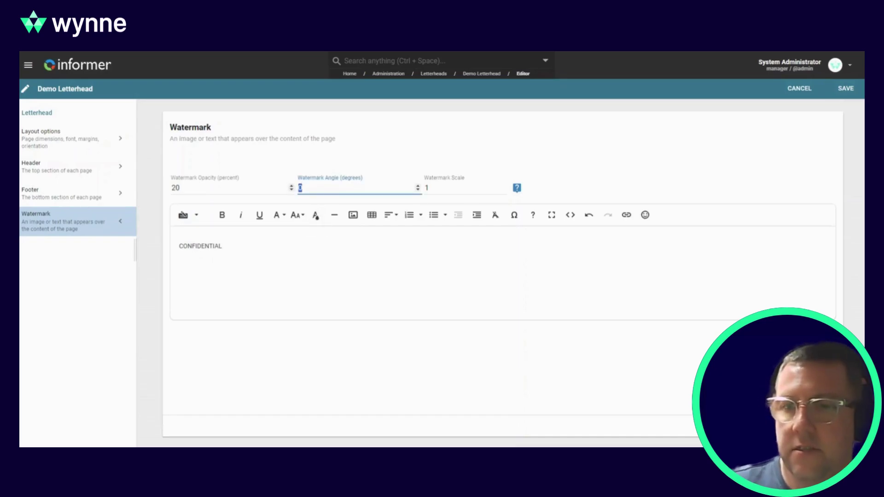
text(45)
click(822, 426)
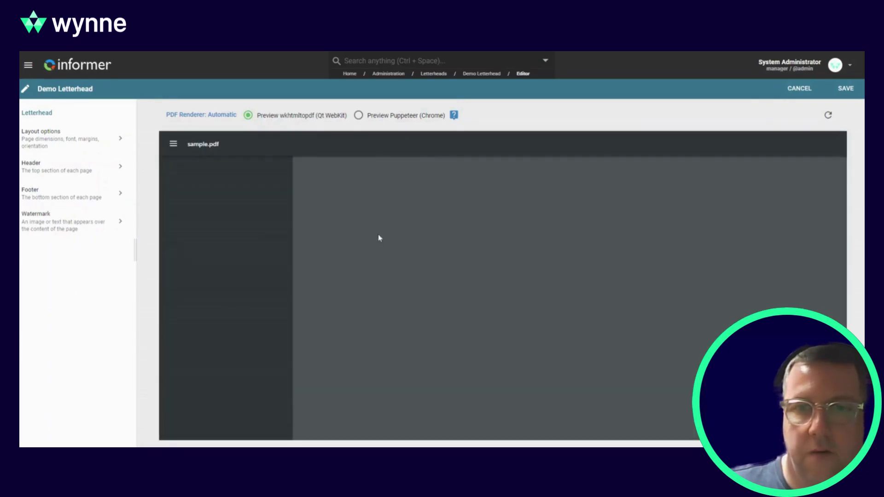
Step: Check the header, watermark and footer in the sample PDF preview, and save the letterhead
scroll(599, 285, down, 2)
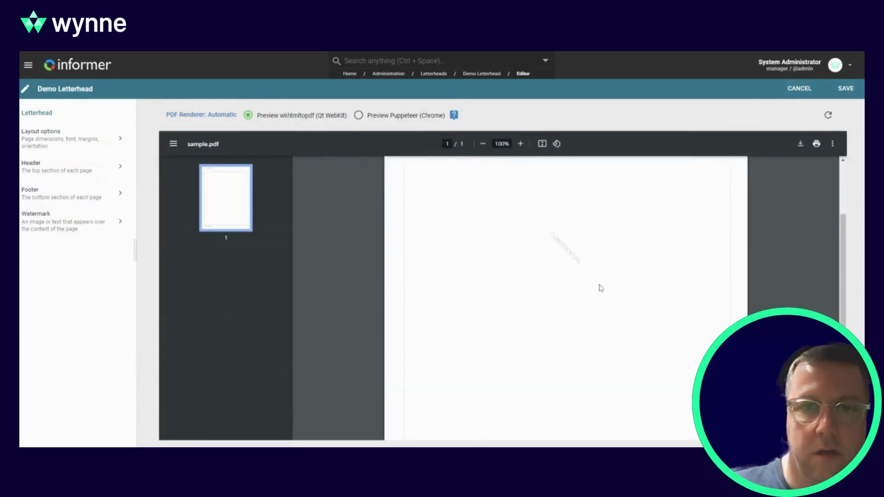
scroll(594, 281, up, 3)
scroll(583, 292, down, 3)
scroll(584, 293, down, 4)
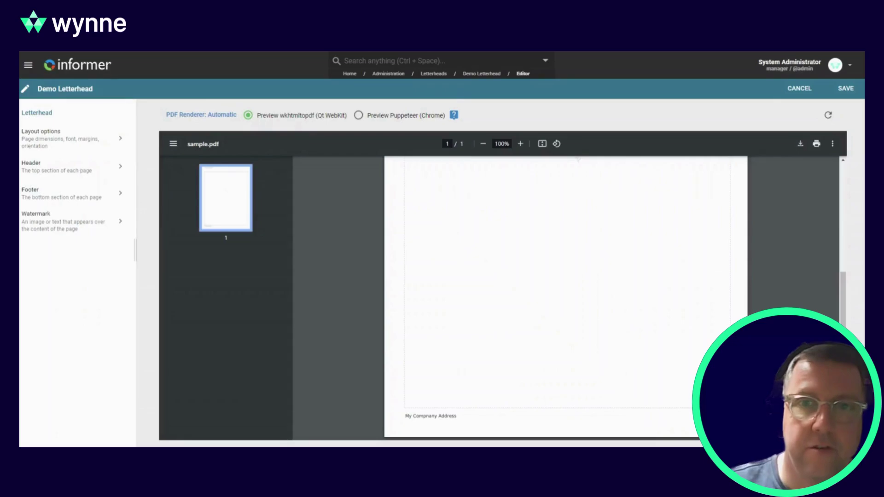
scroll(569, 294, up, 5)
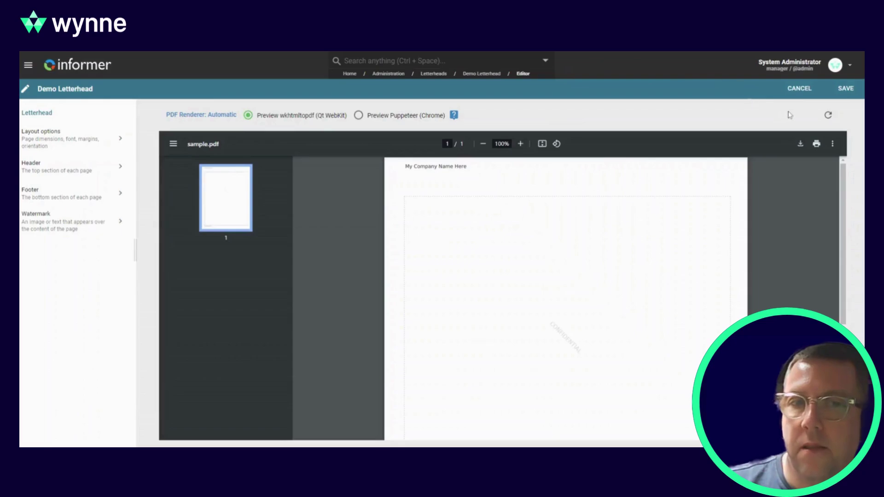
click(851, 90)
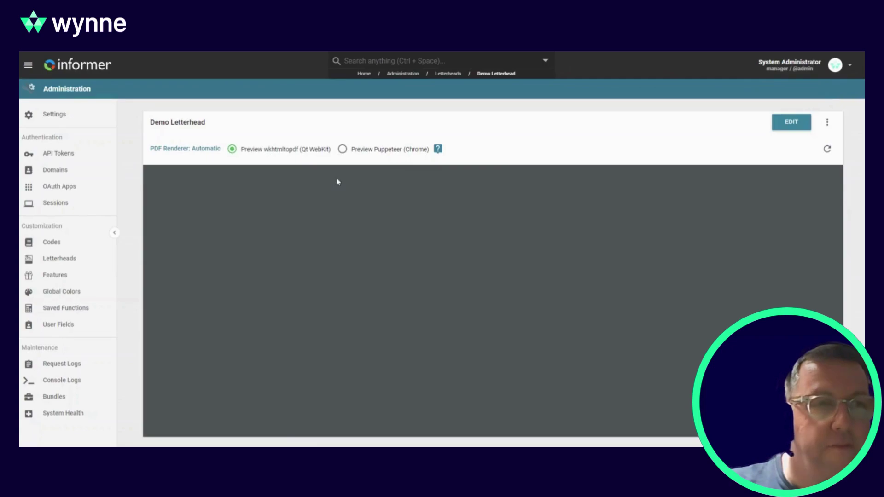
Step: Create a new pixel-perfect template report named with the presenter's first name followed by "Demo", leaving the description empty
click(29, 66)
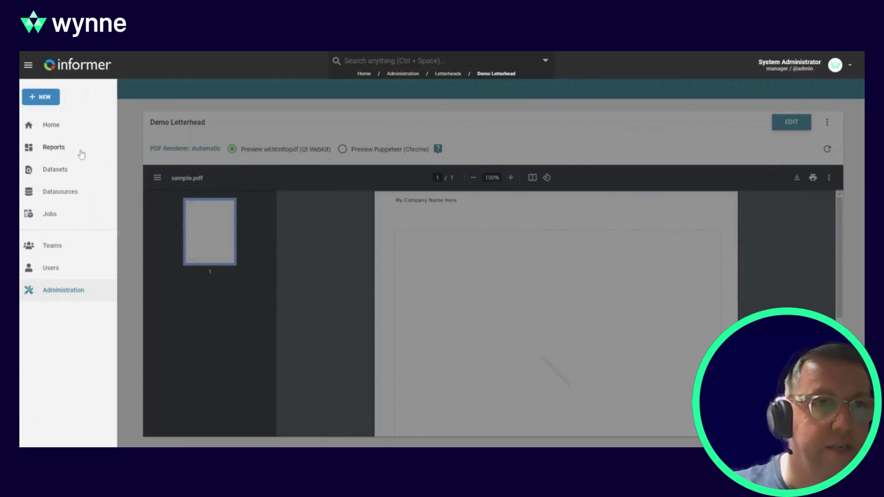
click(47, 102)
mouse_move(111, 117)
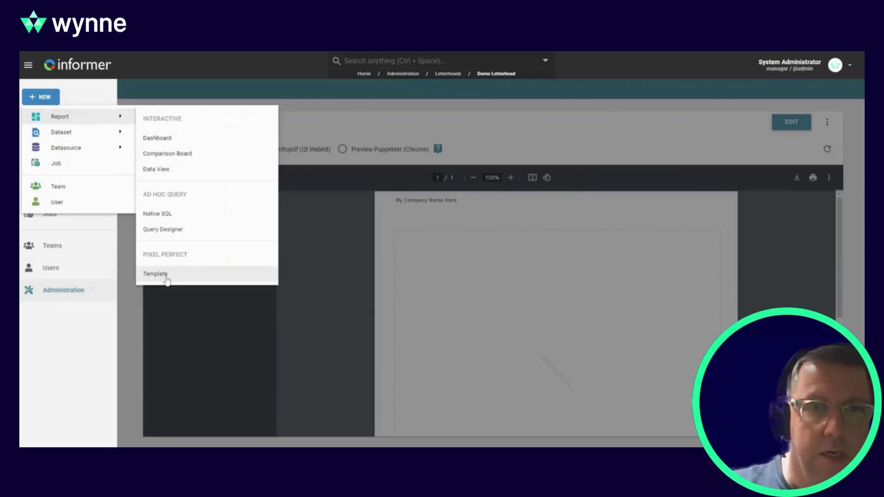
click(156, 275)
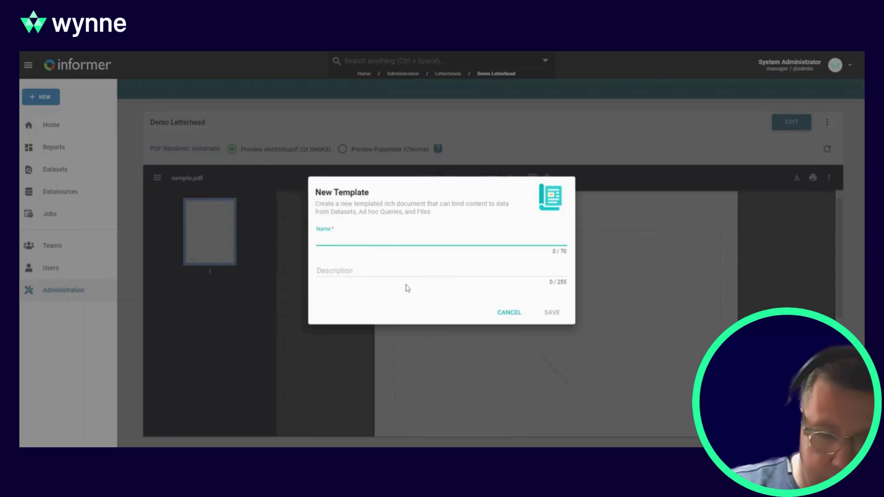
text(Mike)
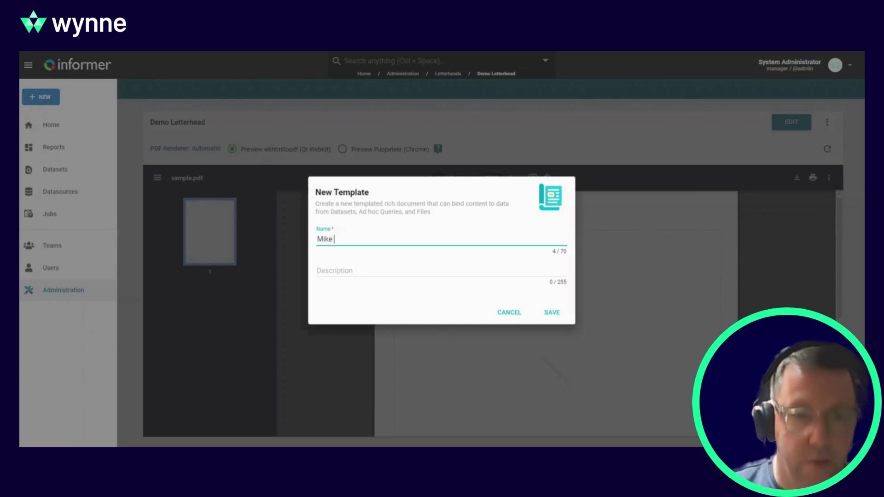
text(Demo)
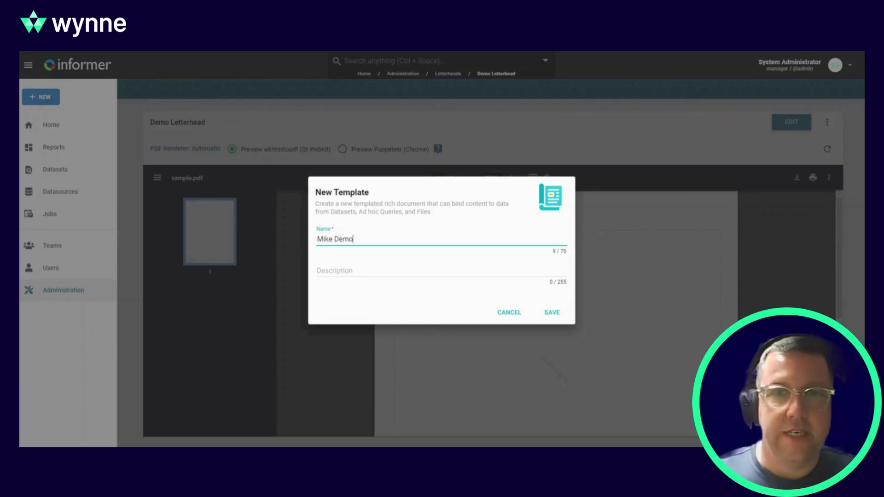
key(Tab)
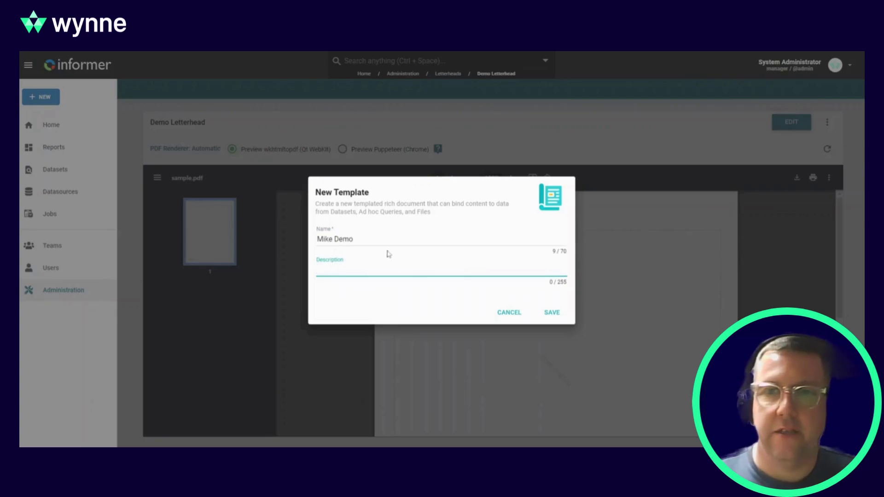
click(552, 314)
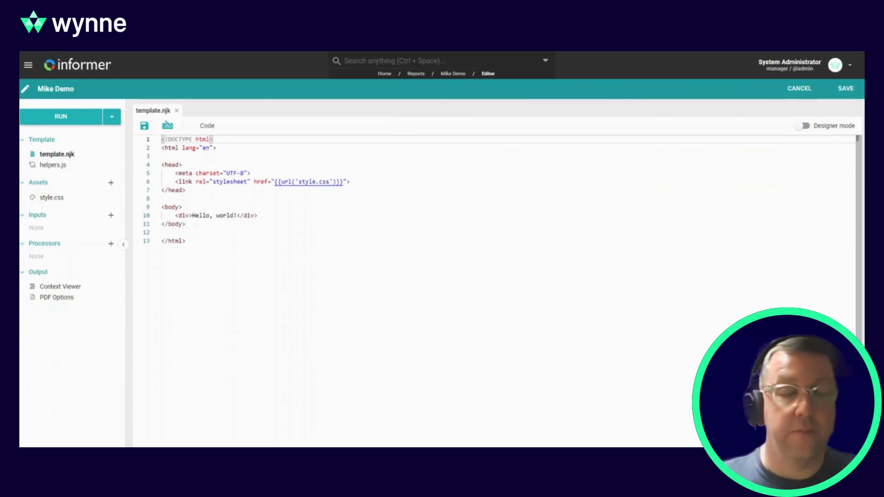
Step: Cancel editing the new template's code and return to the Home page
click(807, 90)
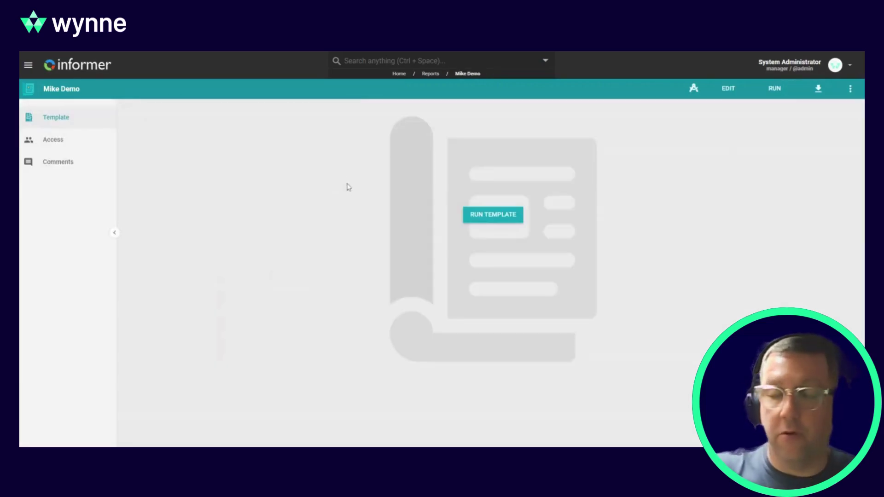
click(25, 66)
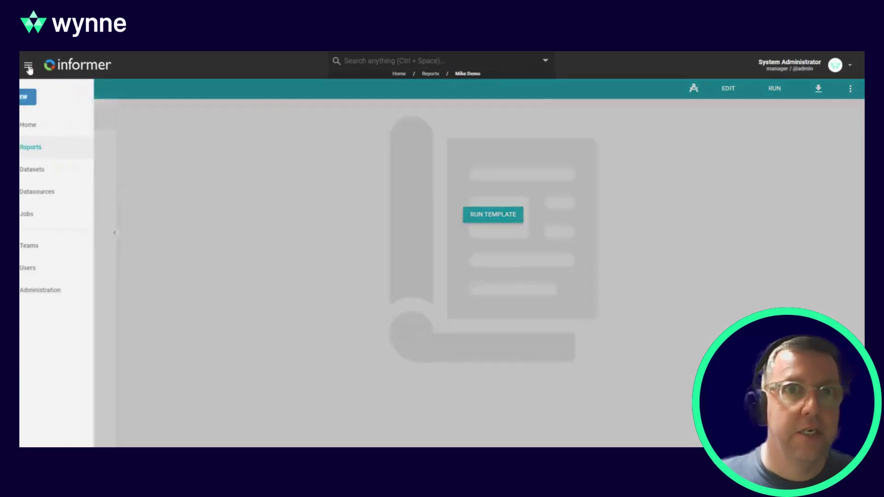
click(56, 124)
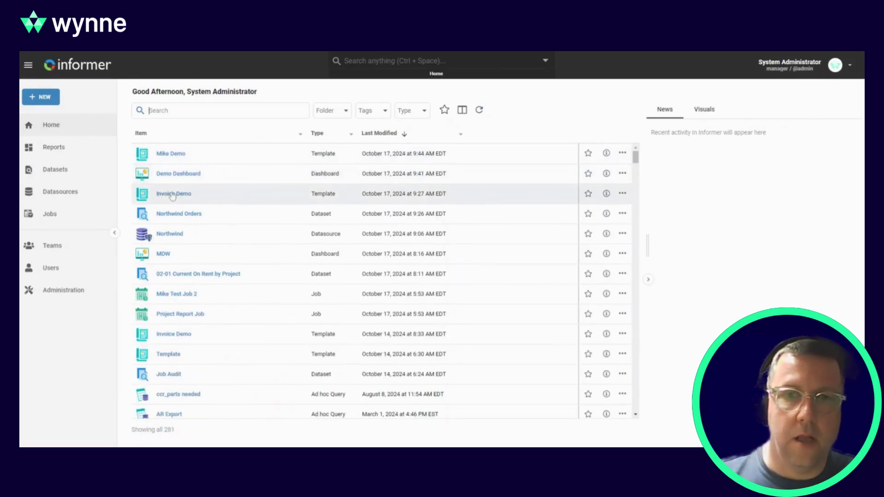
Step: Open the most recently modified Invoice Demo template to view its sample invoice, and go back to the Home page
click(174, 193)
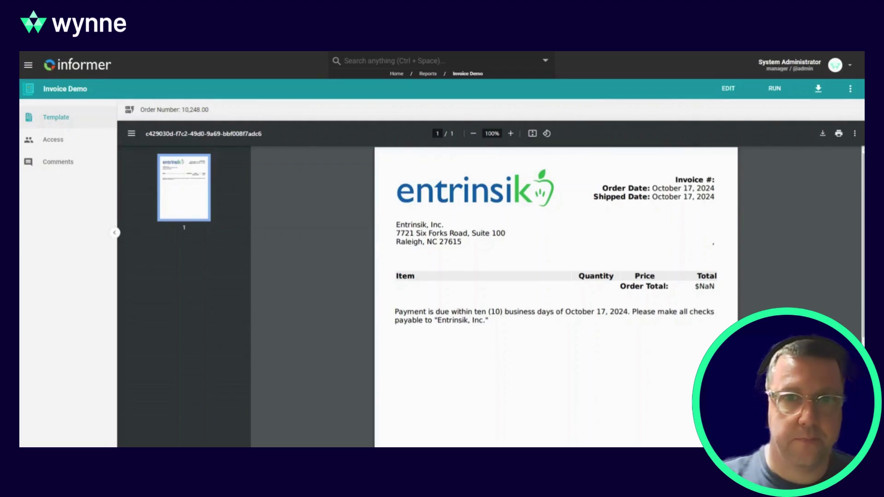
click(30, 67)
click(54, 130)
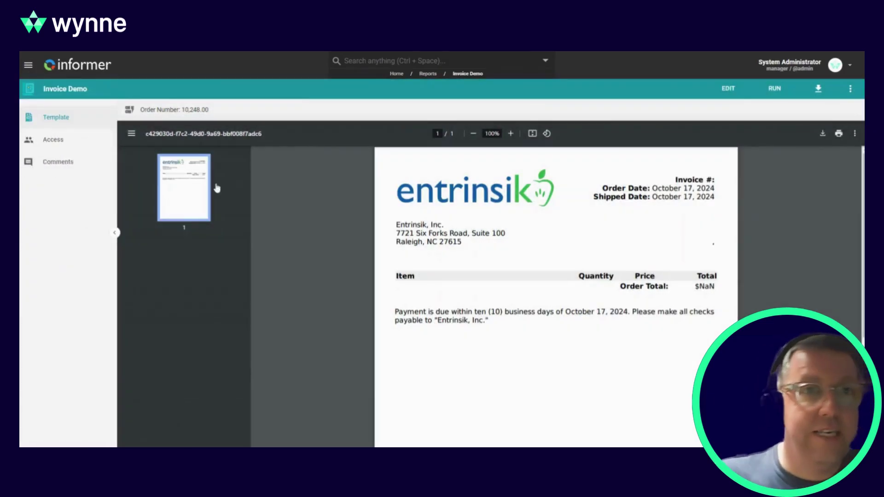